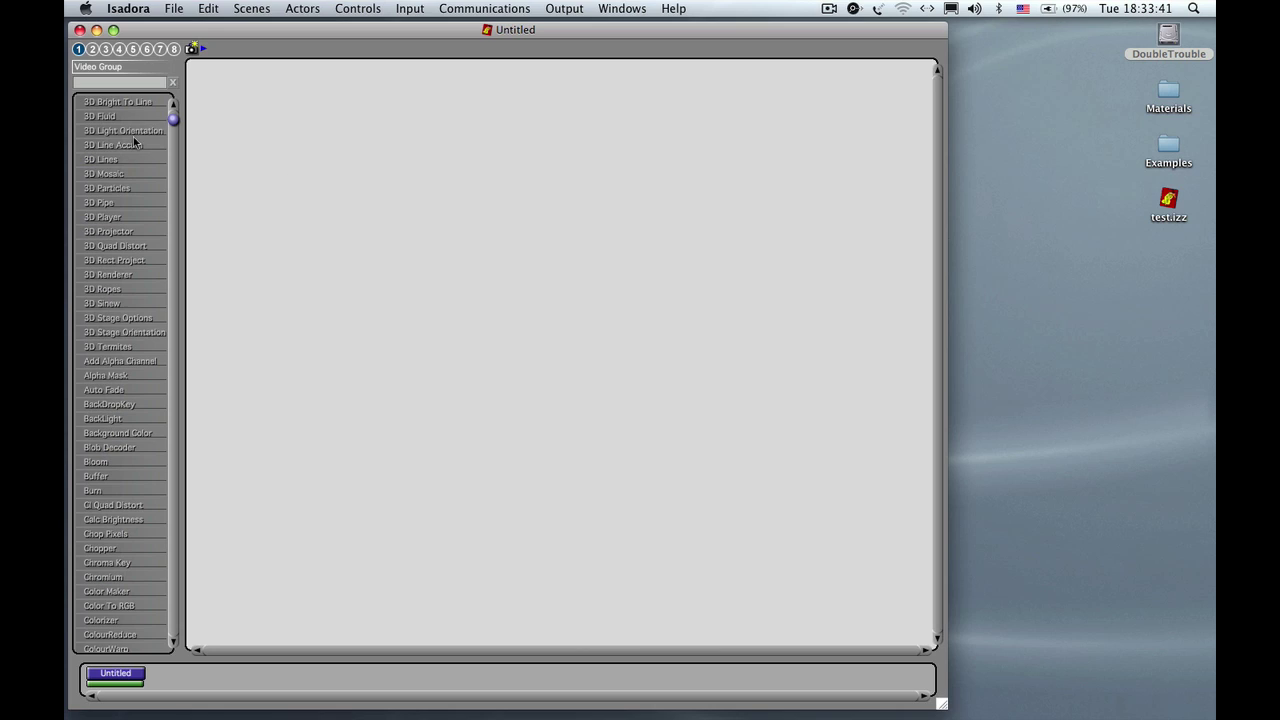
- Browse the actor library groups (Audio, MIDI, Generator, Mouse & Keyboard, Control, User Group 1), ending on Video Group
{"action": "left_click", "coordinate": [133, 135]}
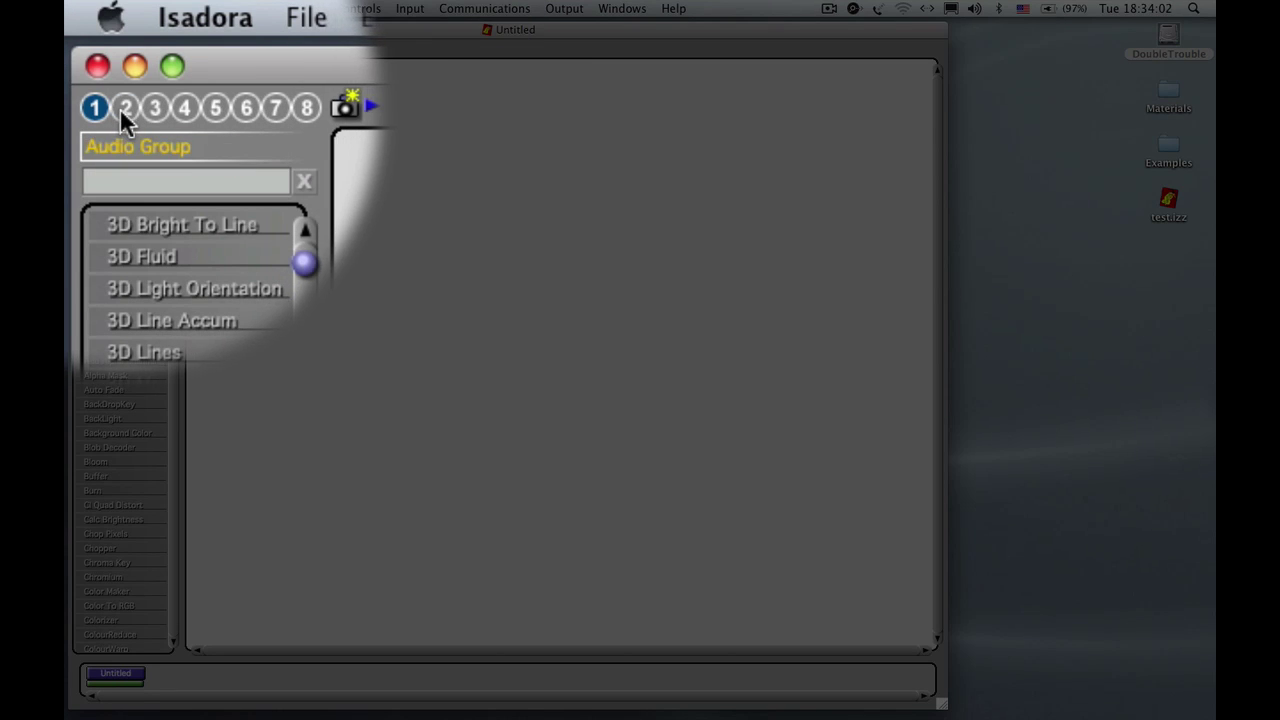
{"action": "left_click", "coordinate": [122, 108]}
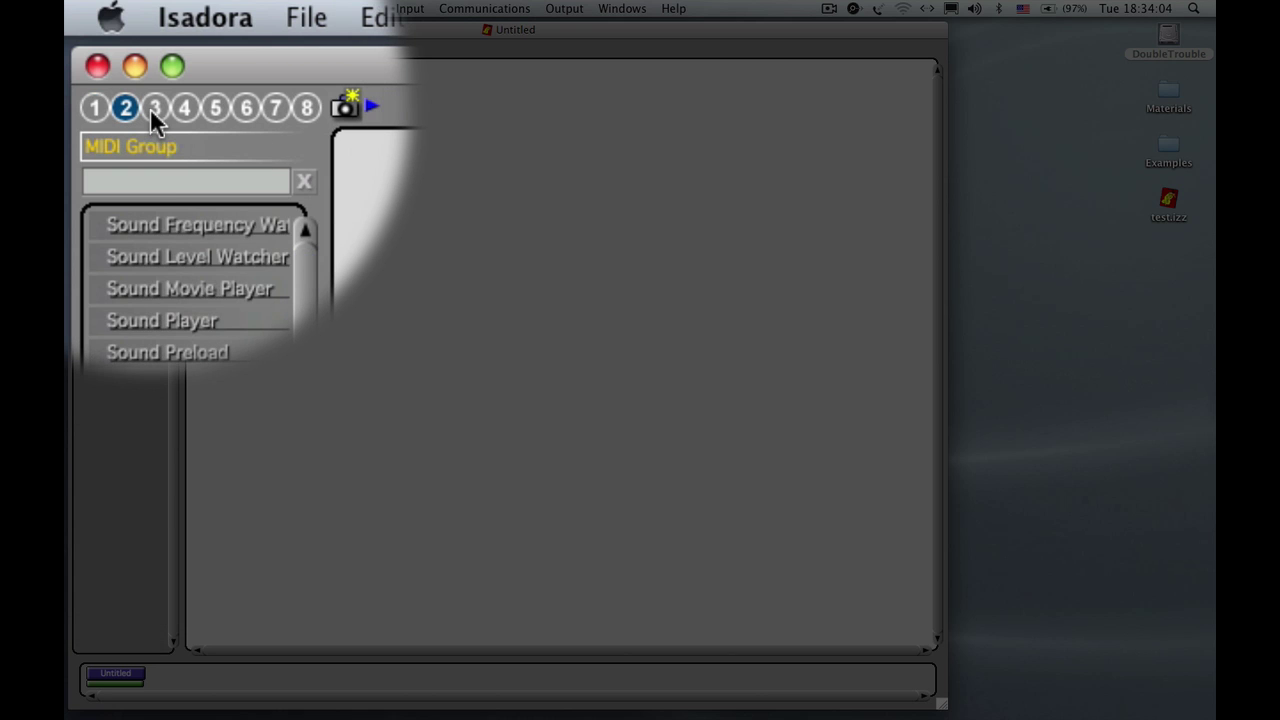
{"action": "left_click", "coordinate": [152, 110]}
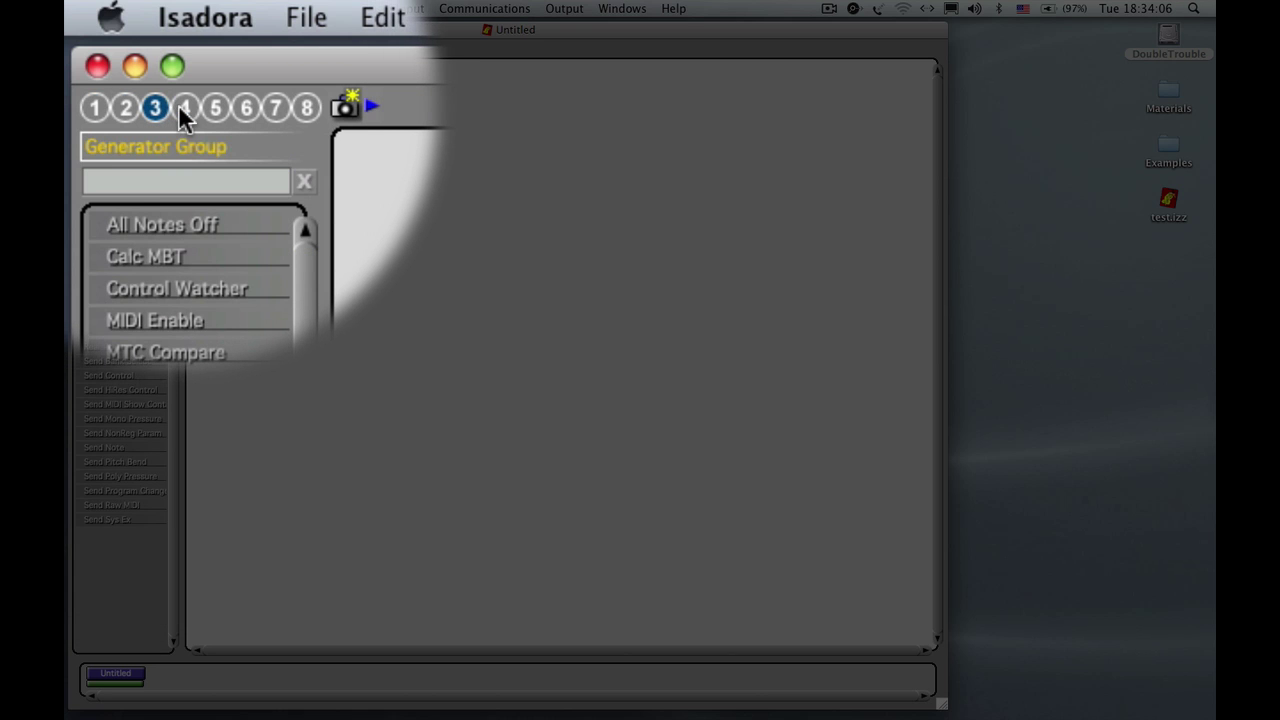
{"action": "left_click", "coordinate": [180, 106]}
{"action": "left_click", "coordinate": [215, 105]}
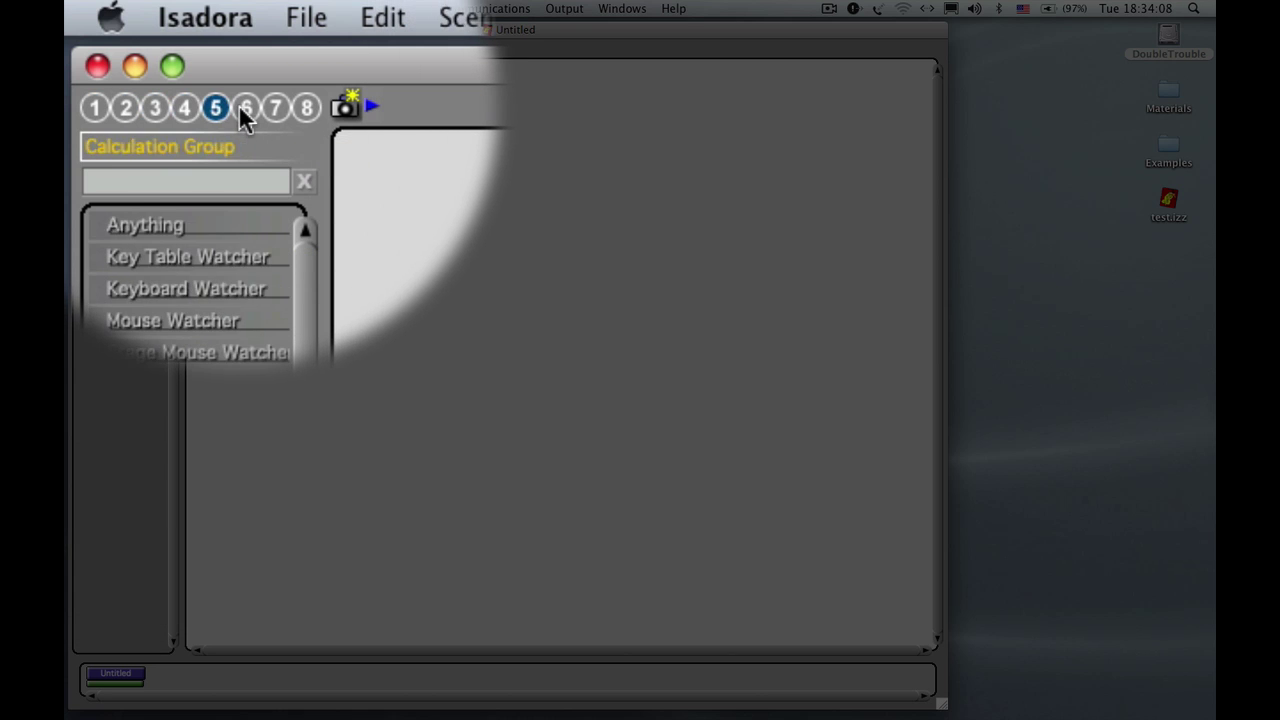
{"action": "left_click", "coordinate": [246, 106]}
{"action": "left_click", "coordinate": [270, 106]}
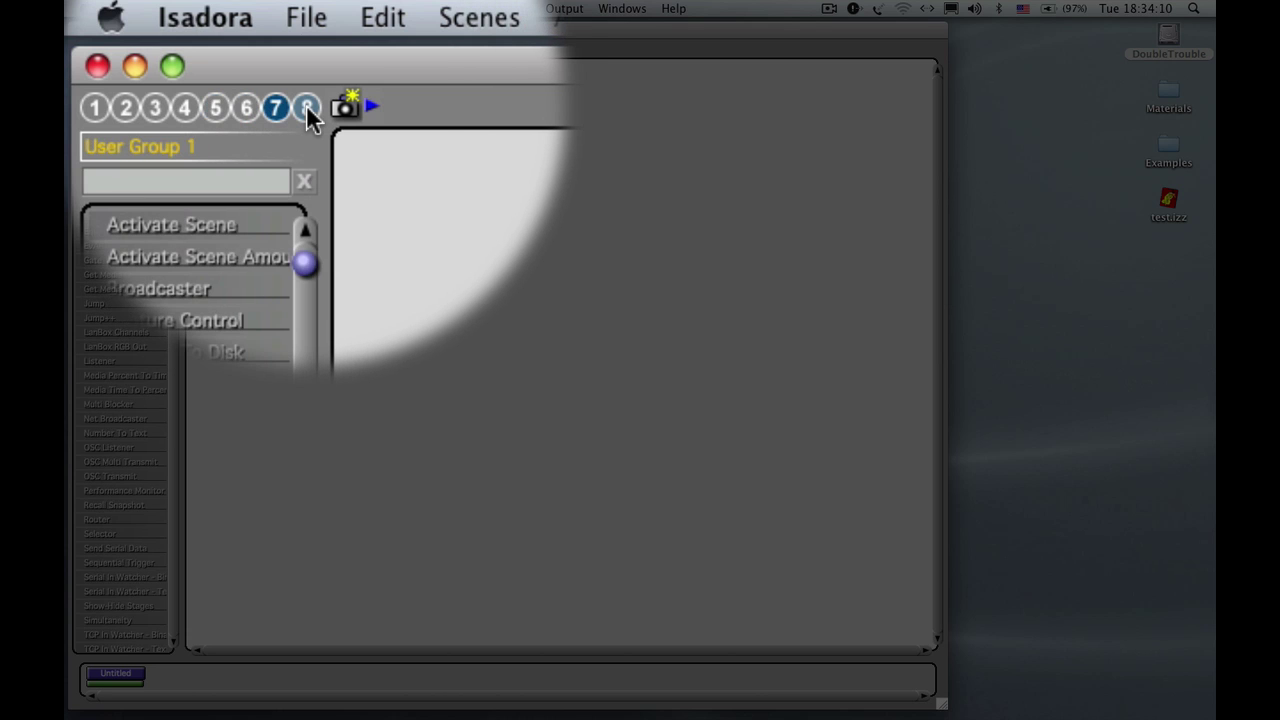
{"action": "left_click", "coordinate": [306, 106]}
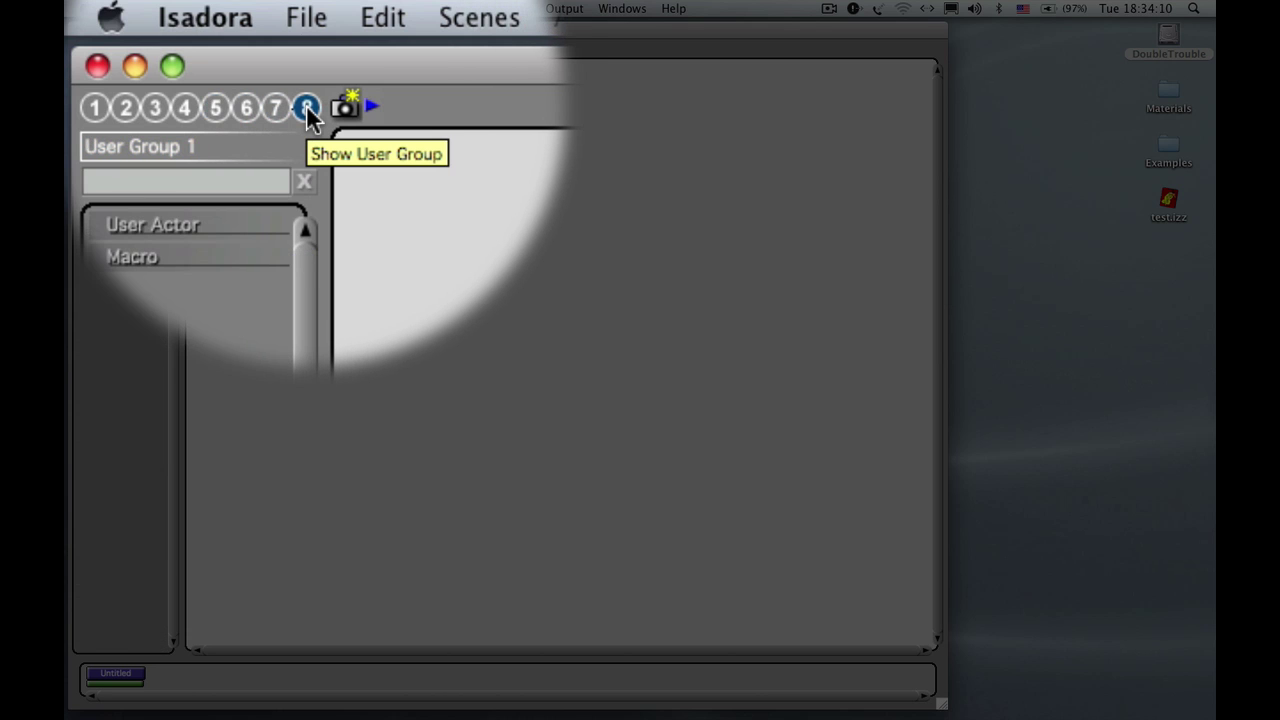
{"action": "left_click", "coordinate": [95, 106]}
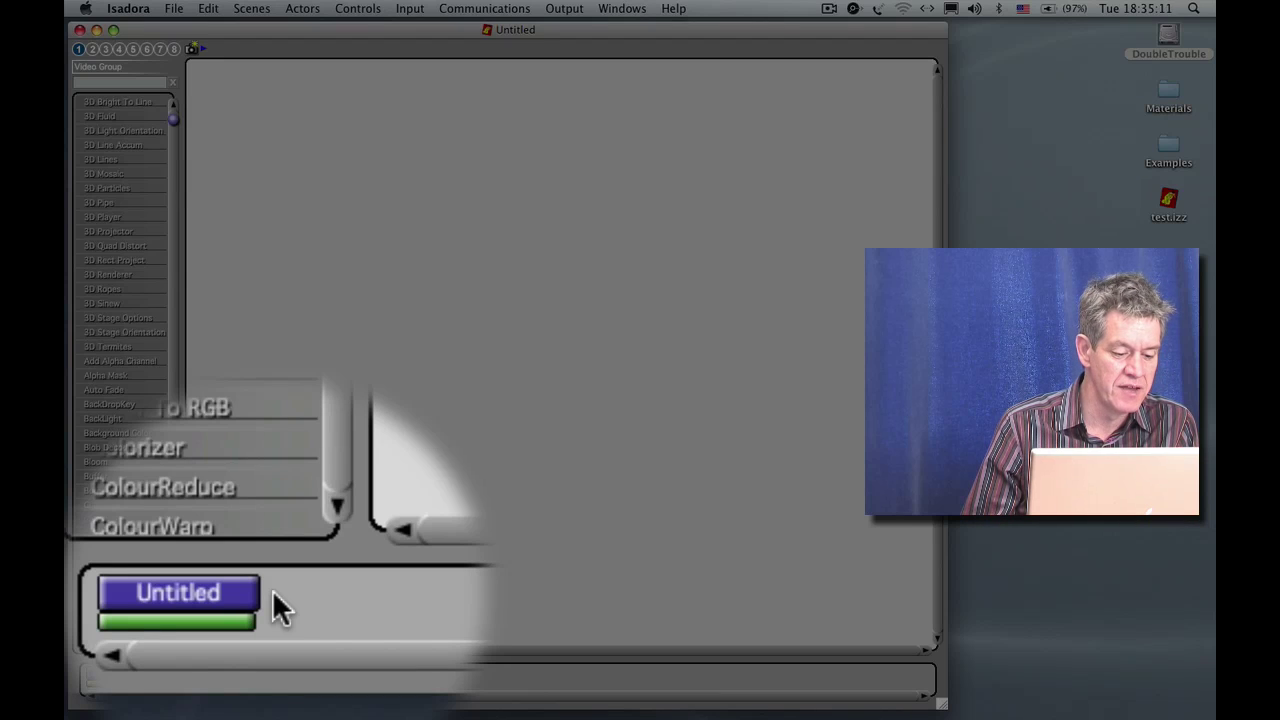
- Start renaming the scene tab but keep its name as Untitled
{"action": "left_click", "coordinate": [272, 589]}
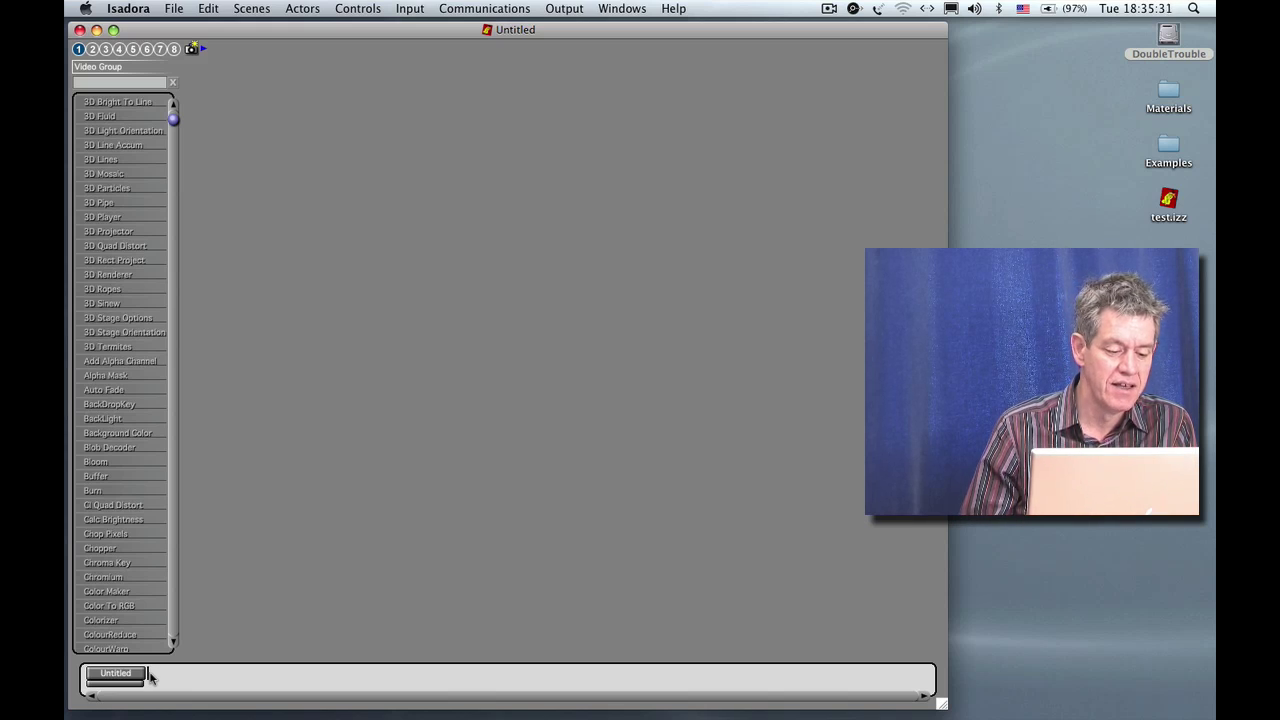
{"action": "double_click", "coordinate": [118, 675]}
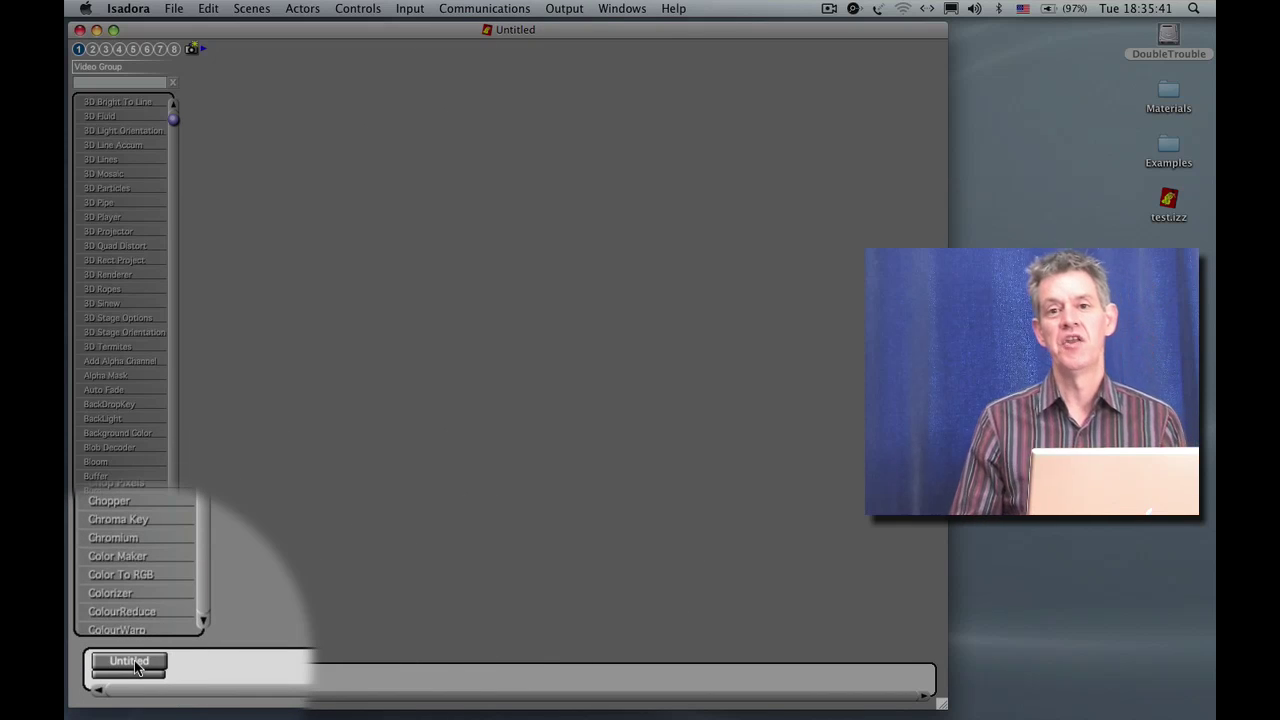
{"action": "key", "text": "Return"}
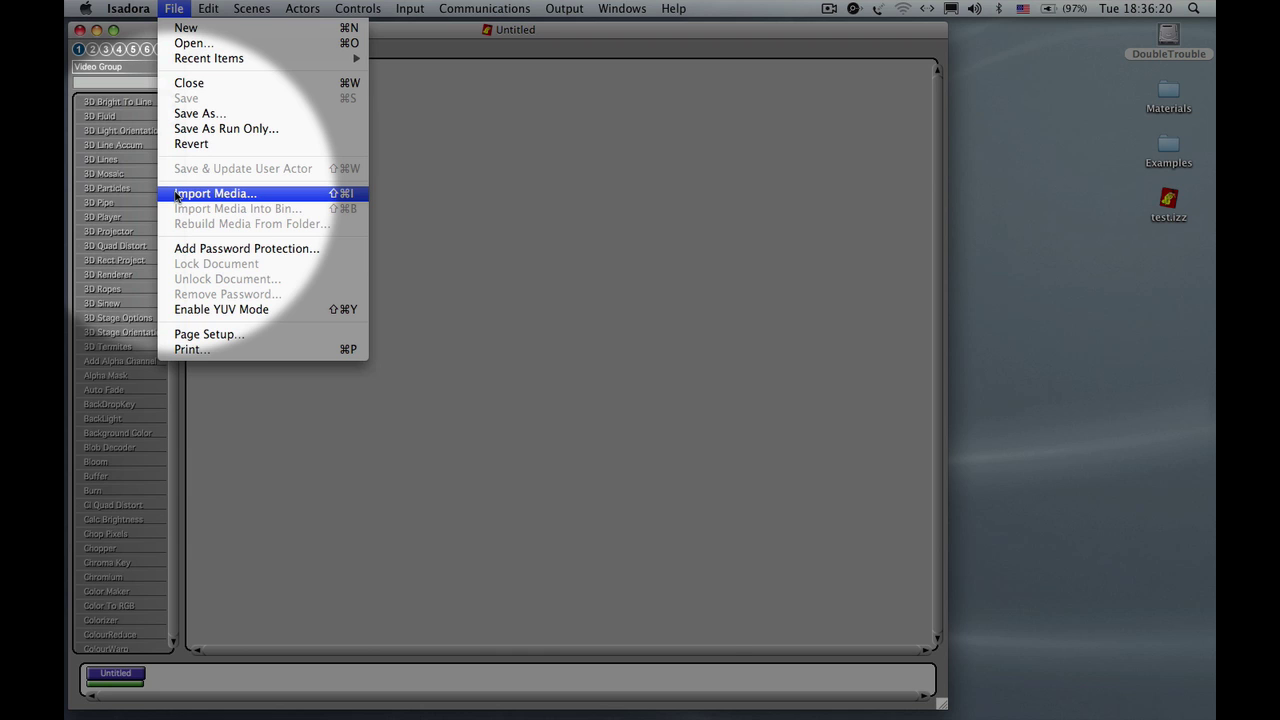
- Start Import Media and select every Examples file from abstract pattern.pct to zeroone.pct
{"action": "left_click", "coordinate": [176, 194]}
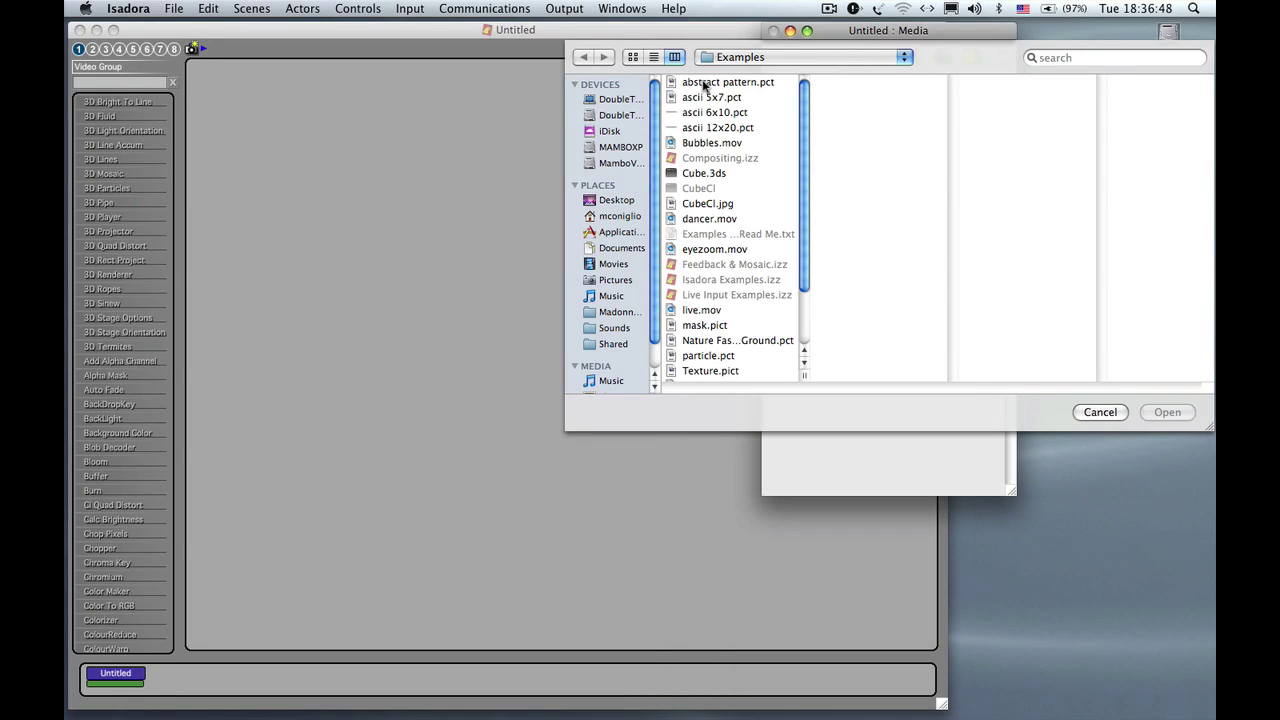
{"action": "left_click", "coordinate": [710, 83]}
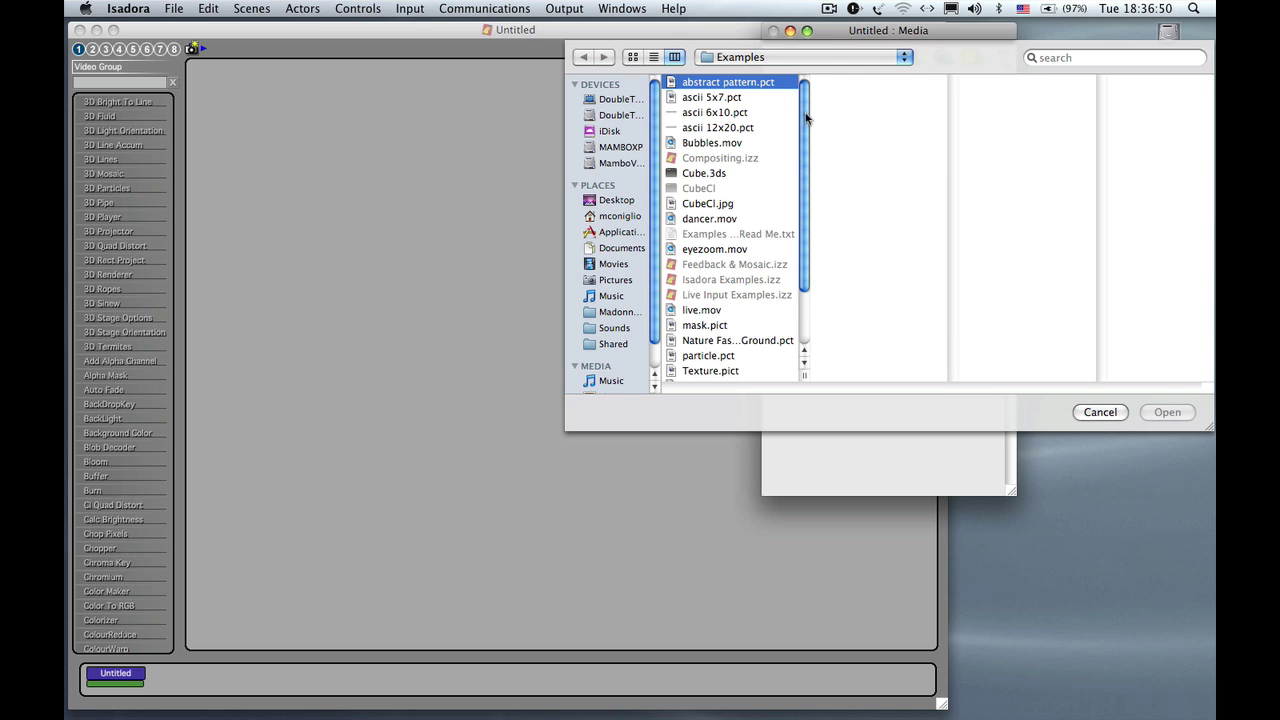
{"action": "left_click_drag", "start_coordinate": [809, 120], "coordinate": [806, 335]}
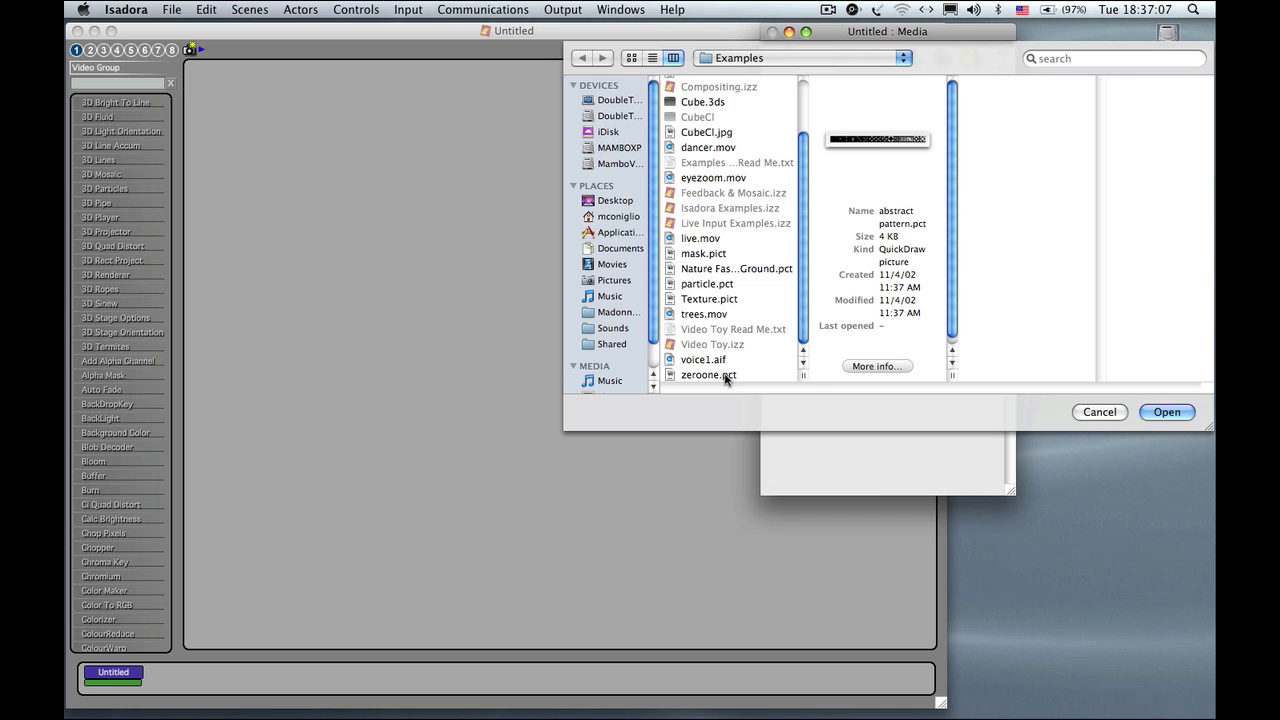
{"action": "left_click", "coordinate": [708, 375], "text": "shift"}
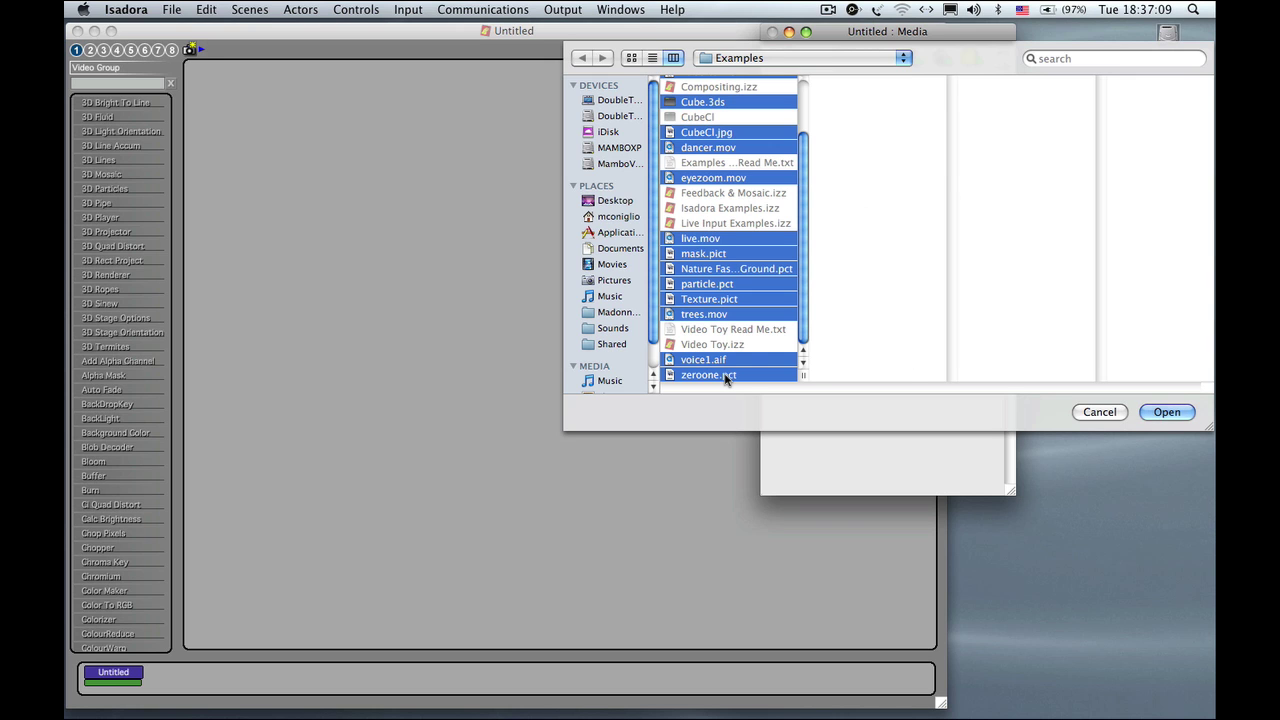
{"action": "scroll", "coordinate": [726, 305], "scroll_direction": "up", "scroll_amount": 5}
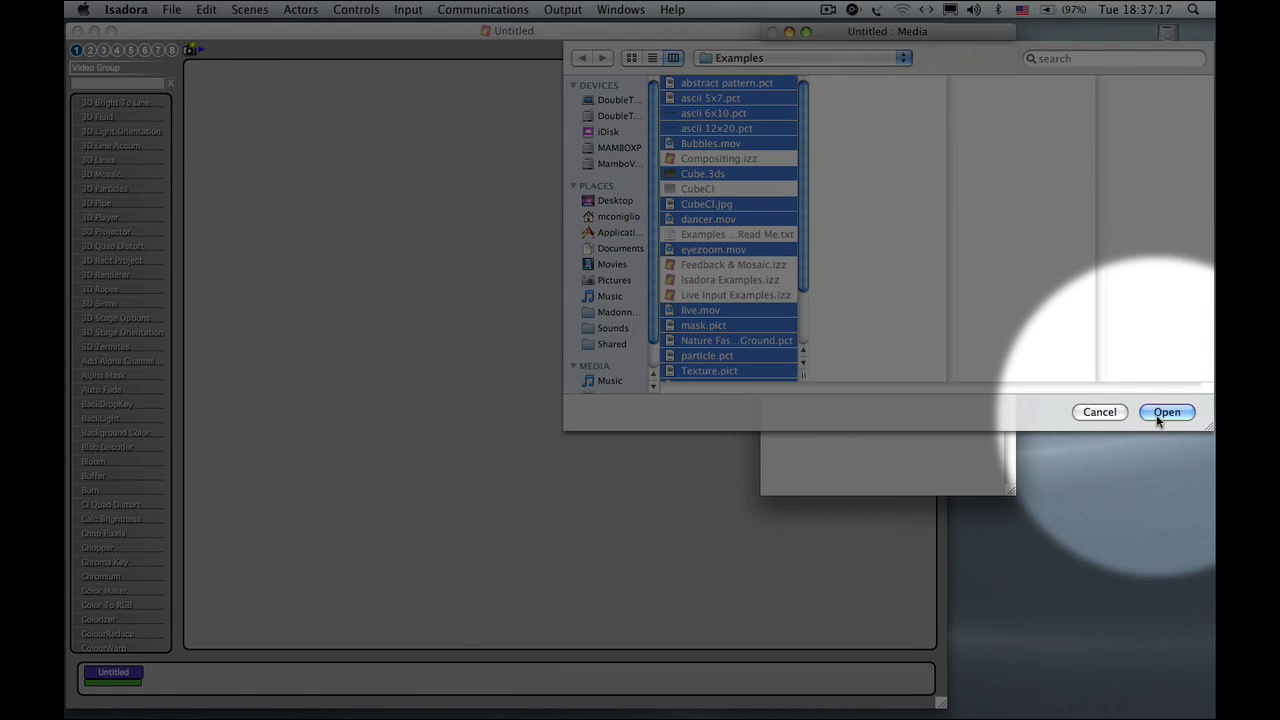
- Import the selected files: five videos, voice1.aif, ten pictures and Cube.3ds
{"action": "left_click", "coordinate": [1160, 416]}
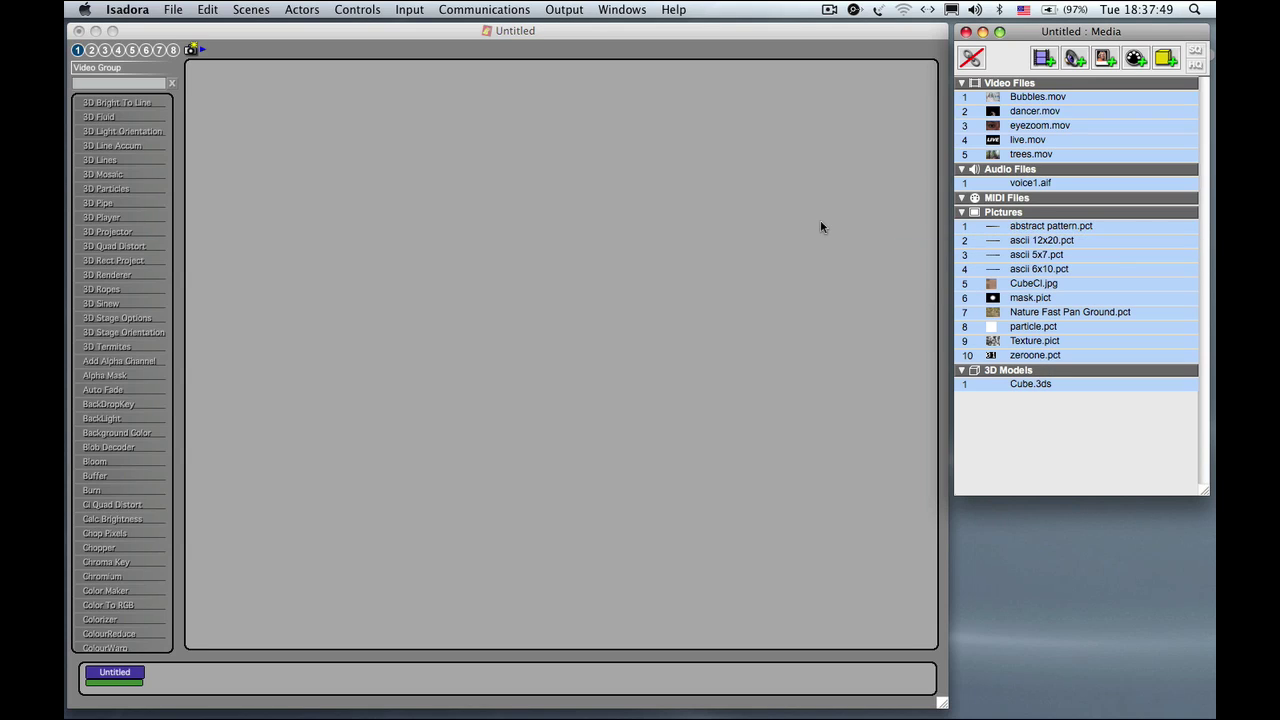
- Show the Stage 1 output window via Output > Show Stages, then refocus the Untitled patch window
{"action": "left_click", "coordinate": [560, 9]}
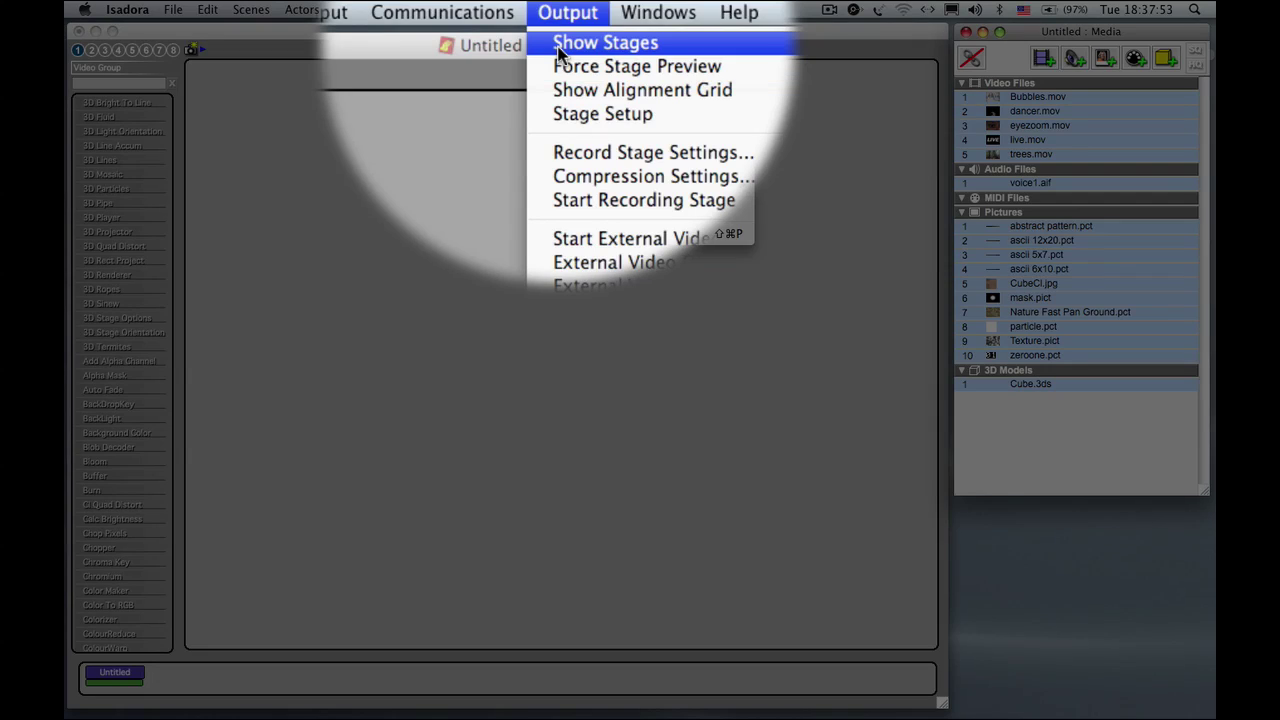
{"action": "left_click", "coordinate": [558, 50]}
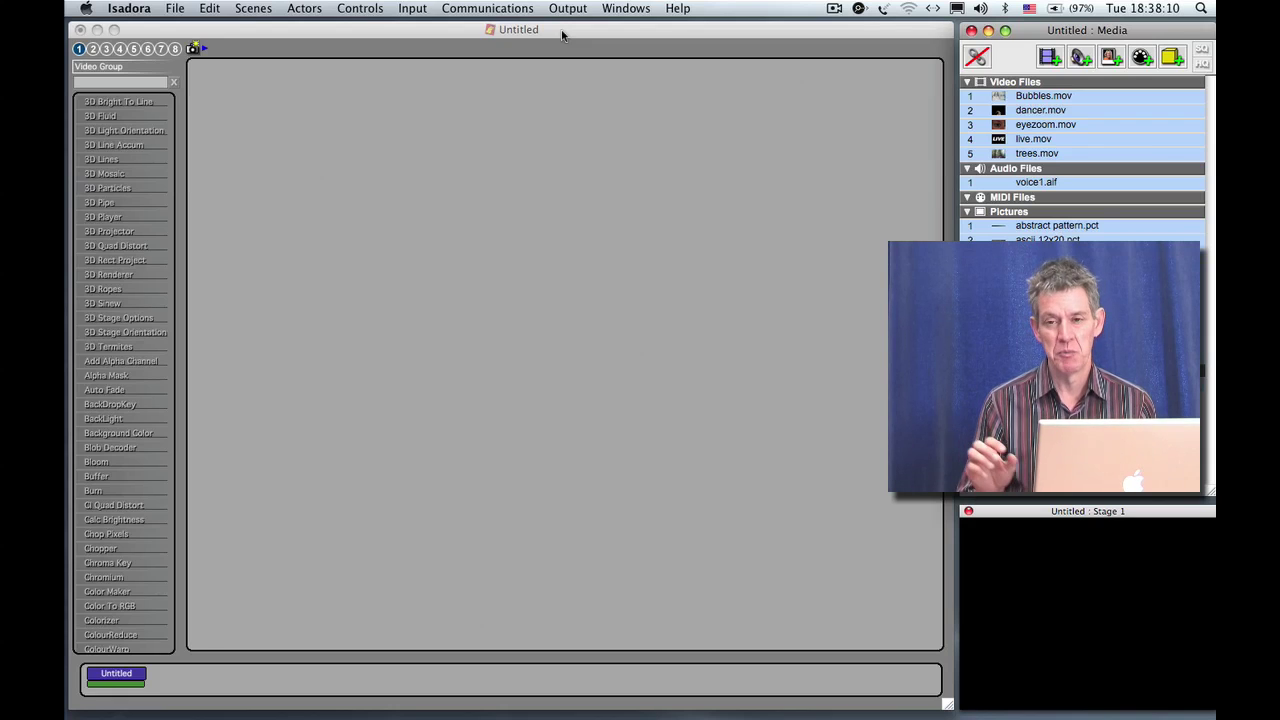
{"action": "left_click", "coordinate": [562, 31]}
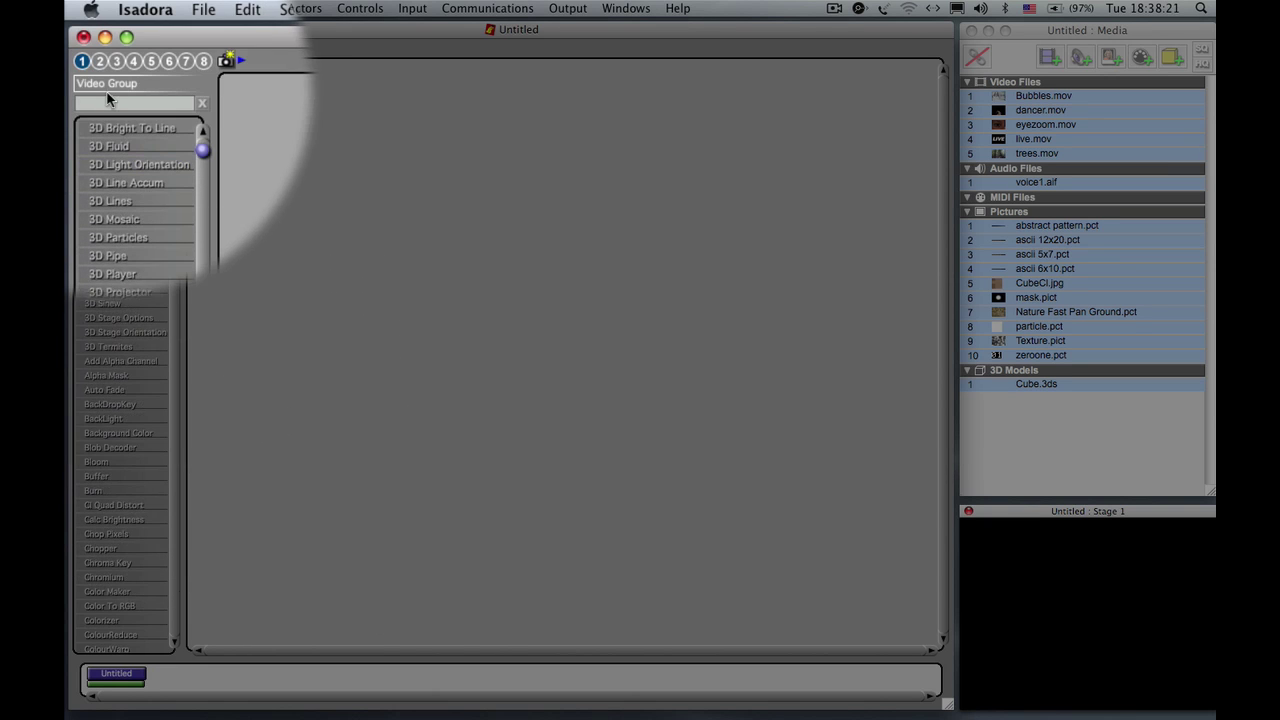
- Place a Movie Player actor from the Video Group into the Untitled scene editor
{"action": "scroll", "coordinate": [196, 295], "scroll_direction": "down", "scroll_amount": 10}
{"action": "left_click", "coordinate": [146, 247]}
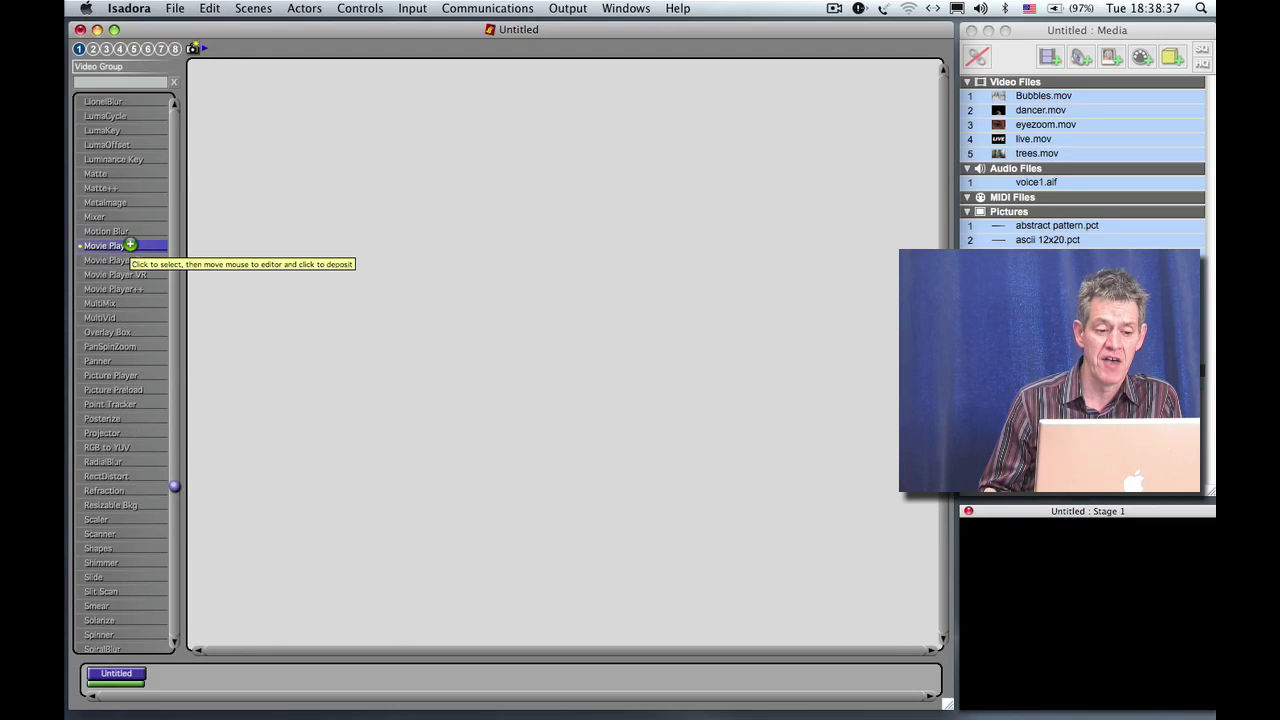
{"action": "left_click", "coordinate": [460, 450]}
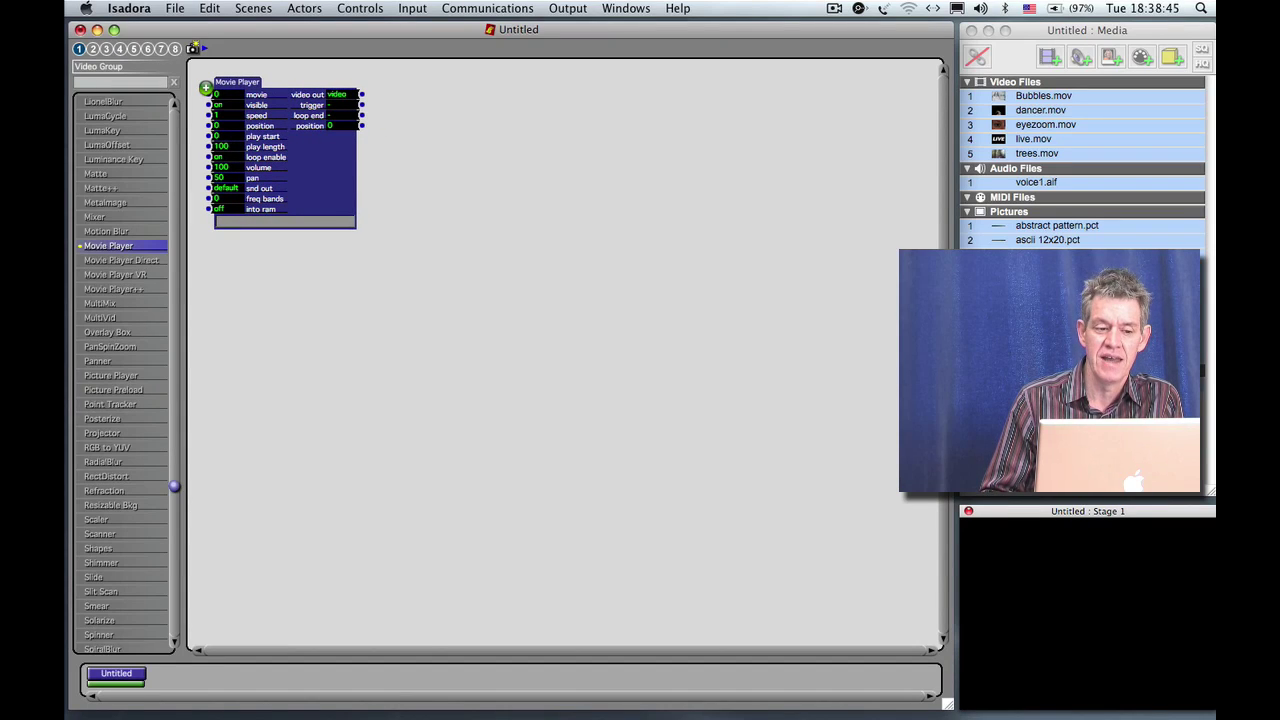
{"action": "left_click", "coordinate": [205, 88]}
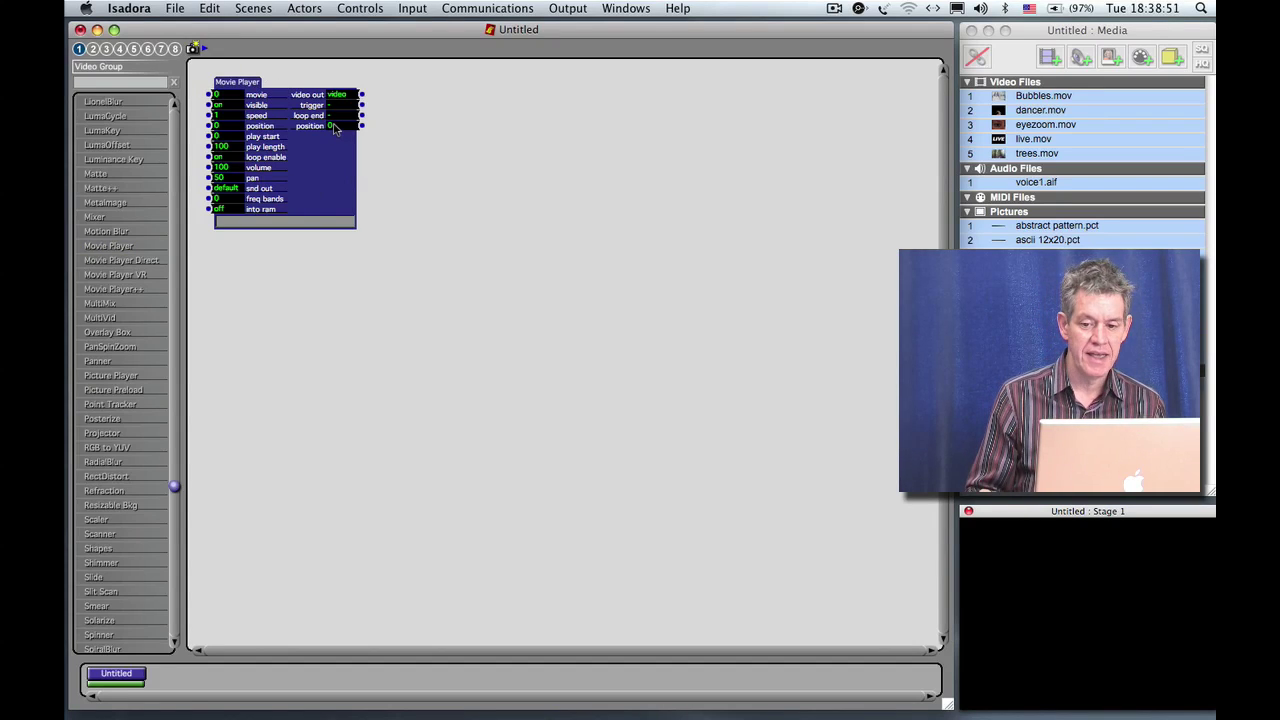
{"action": "mouse_move", "coordinate": [335, 128]}
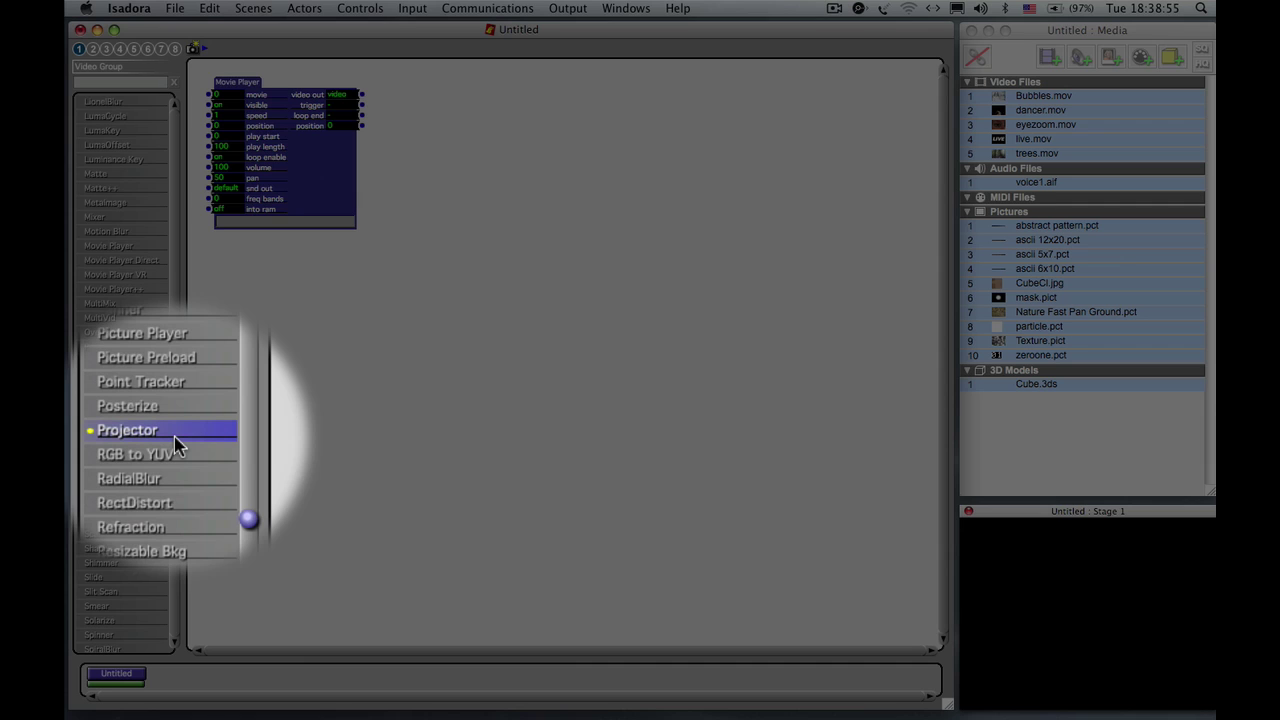
- Place a Projector actor on the right side of the scene editor
{"action": "left_click", "coordinate": [174, 437]}
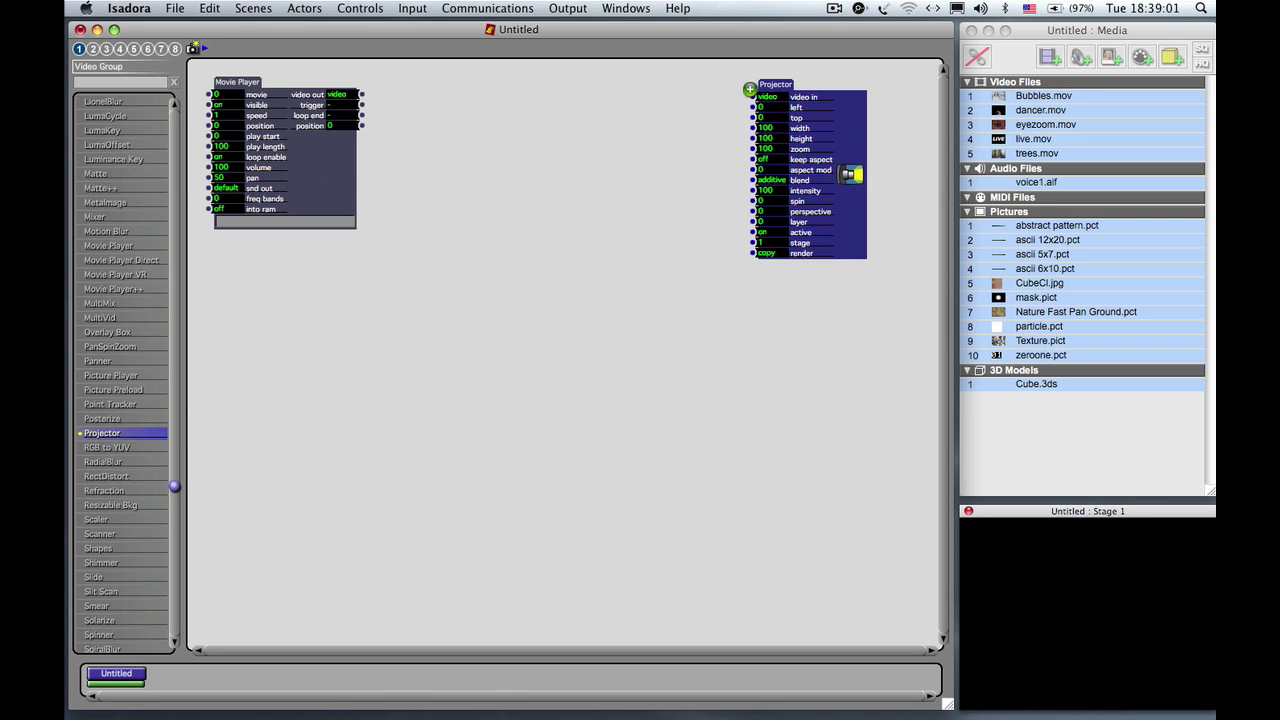
{"action": "left_click", "coordinate": [749, 89]}
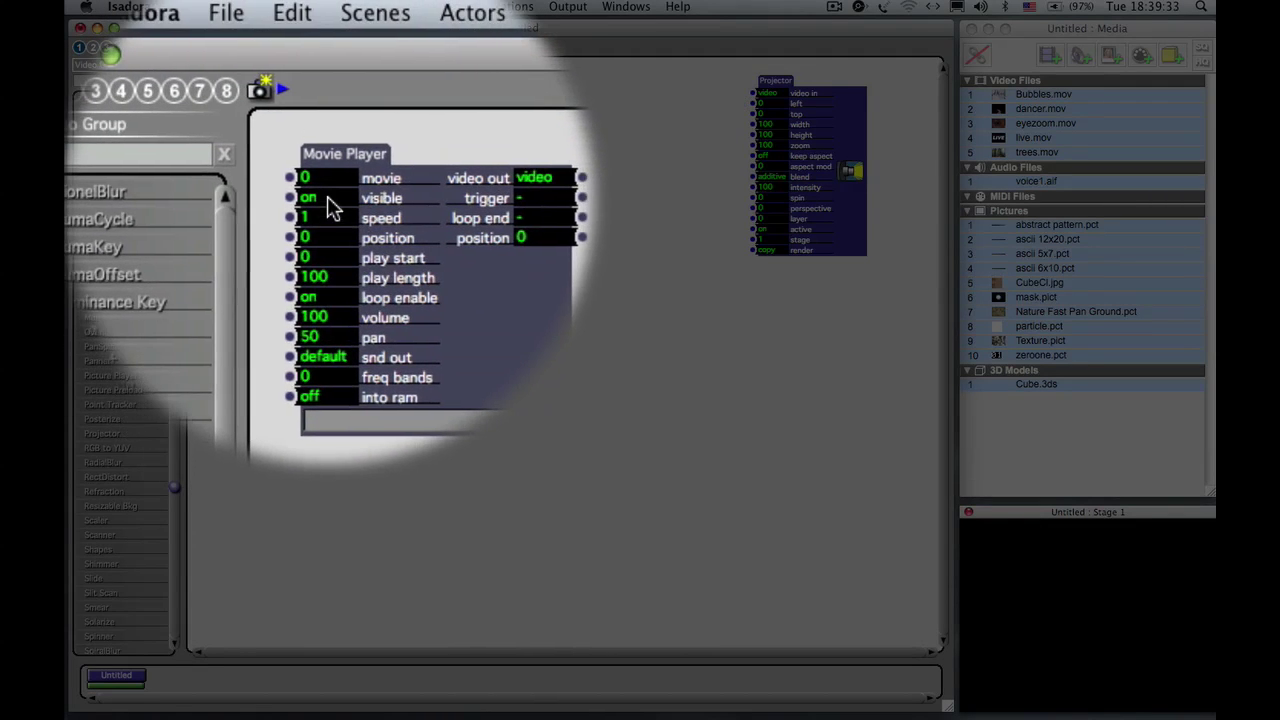
- Set the Movie Player's movie input to 2 so dancer.mov loads and plays
{"action": "mouse_move", "coordinate": [330, 188]}
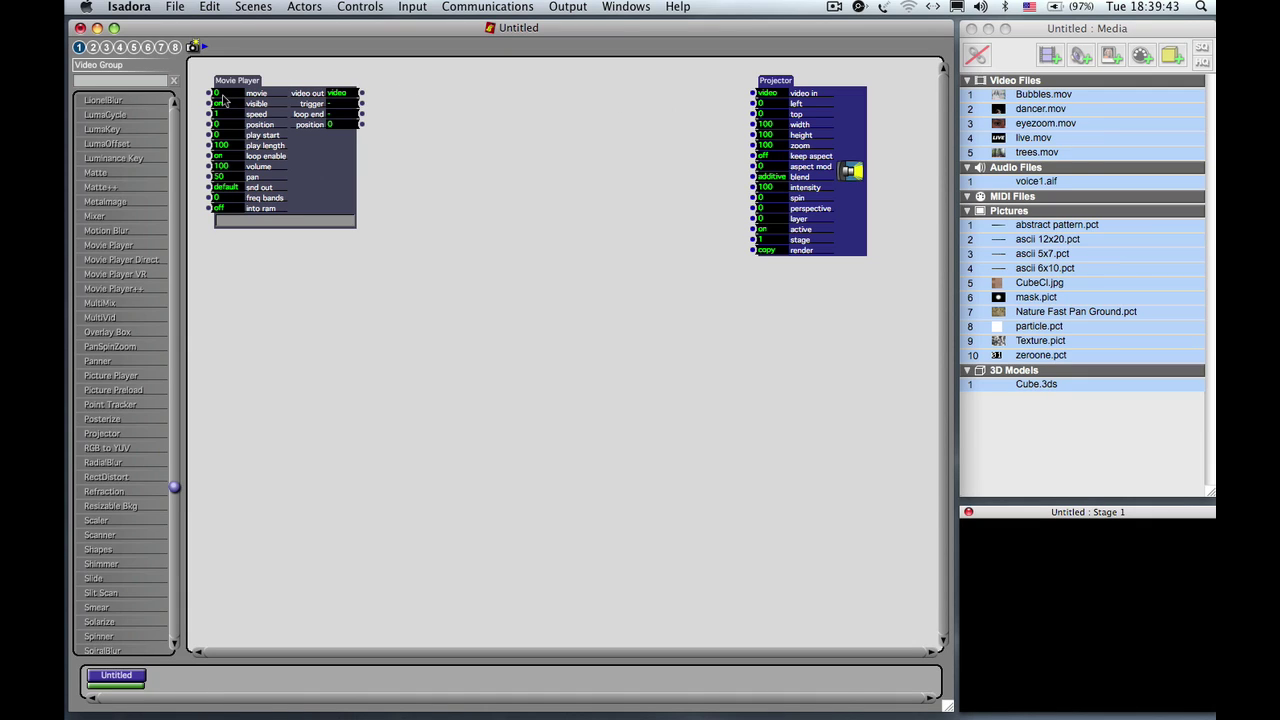
{"action": "mouse_move", "coordinate": [225, 101]}
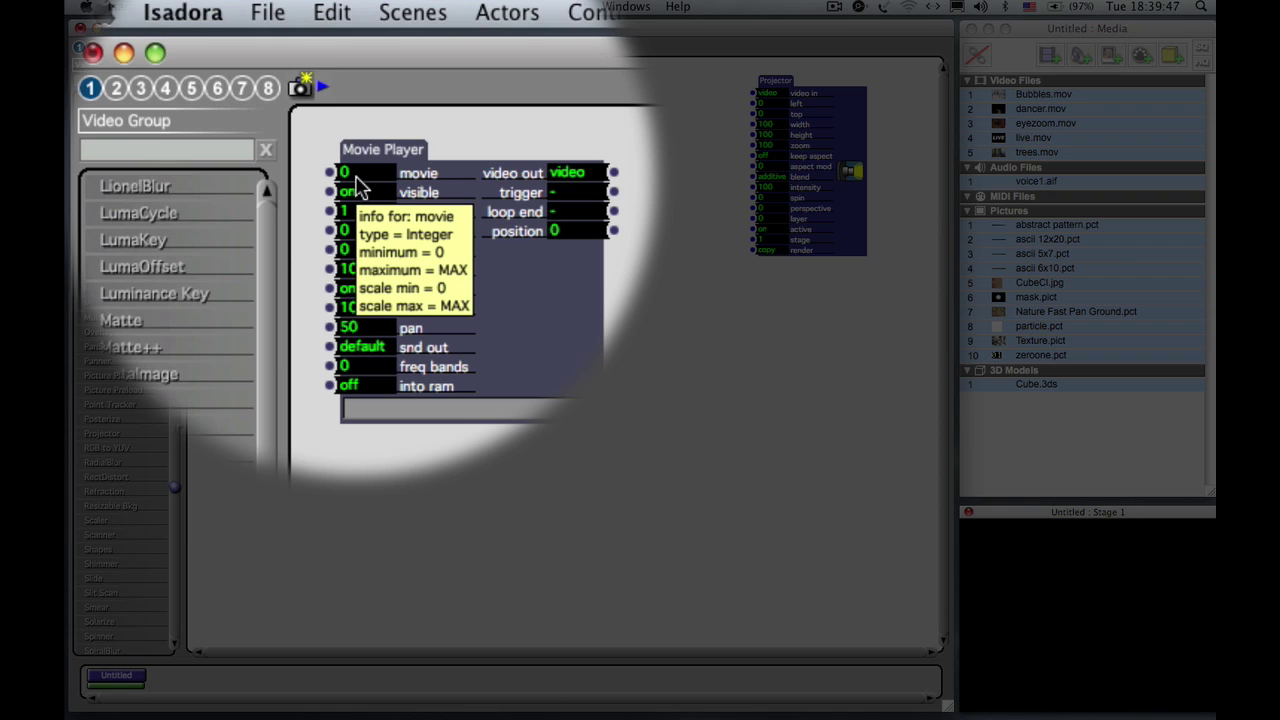
{"action": "left_click", "coordinate": [356, 178]}
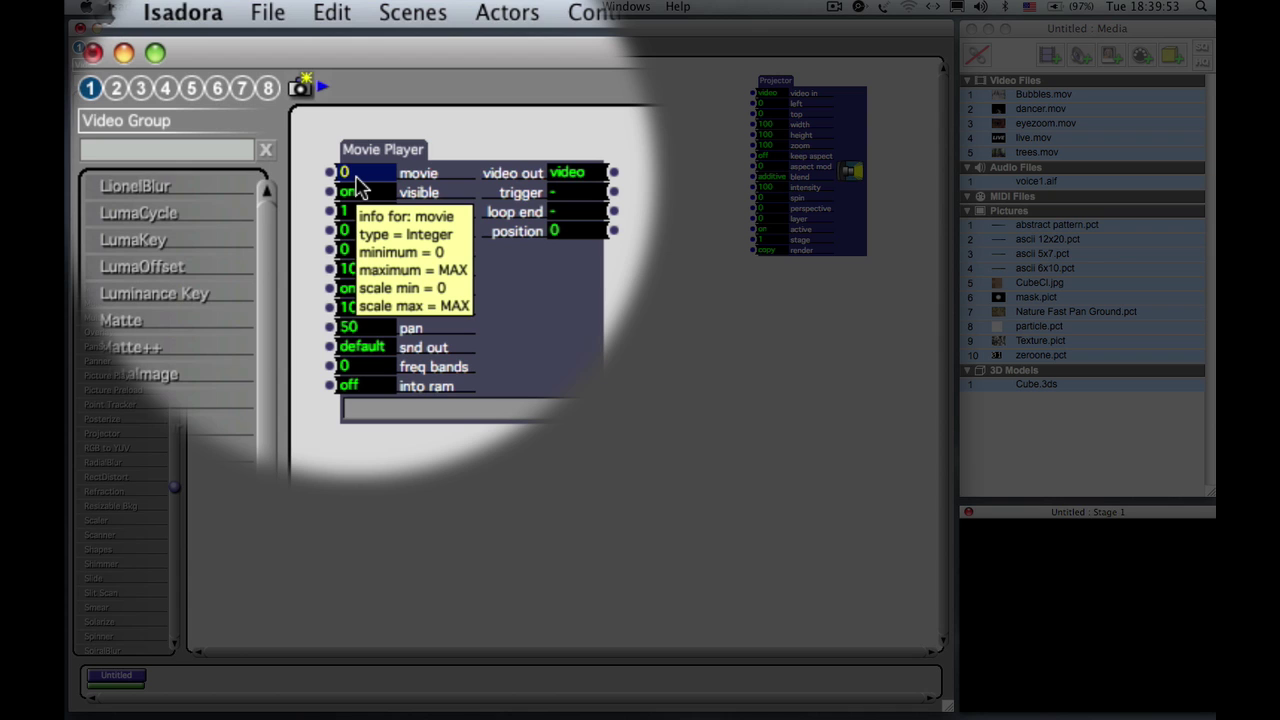
{"action": "type", "text": "2"}
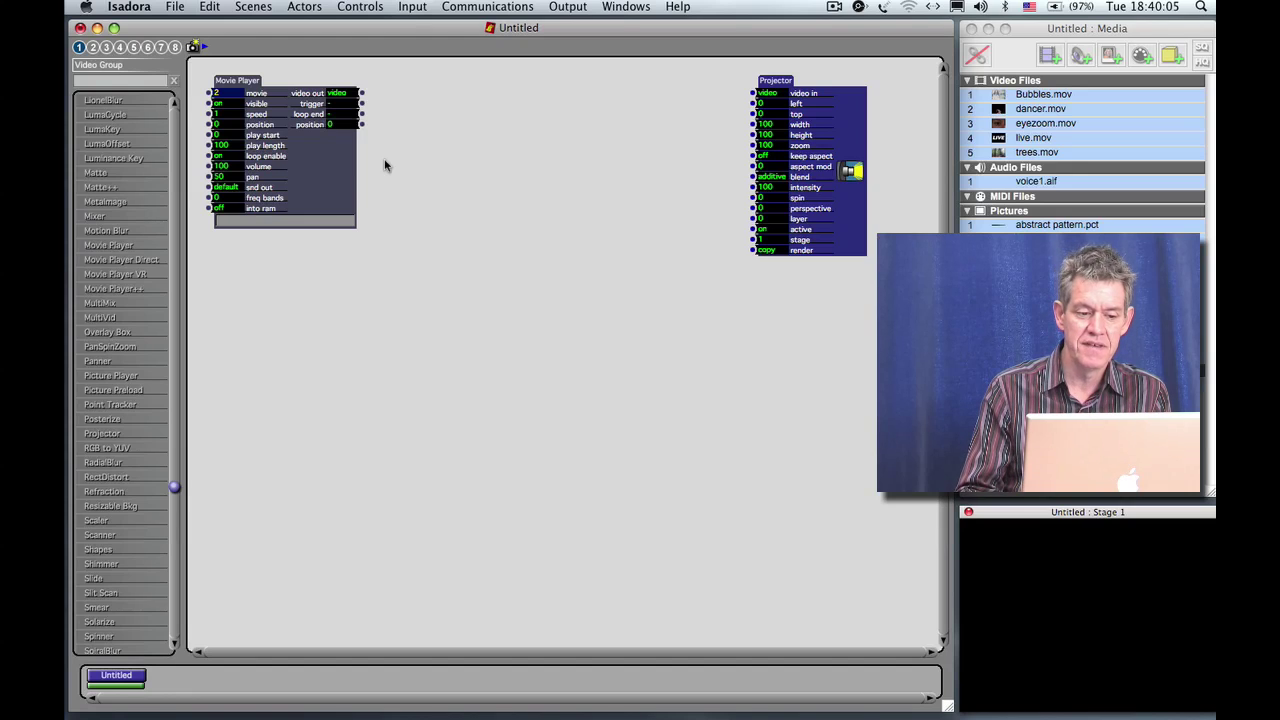
{"action": "key", "text": "Return"}
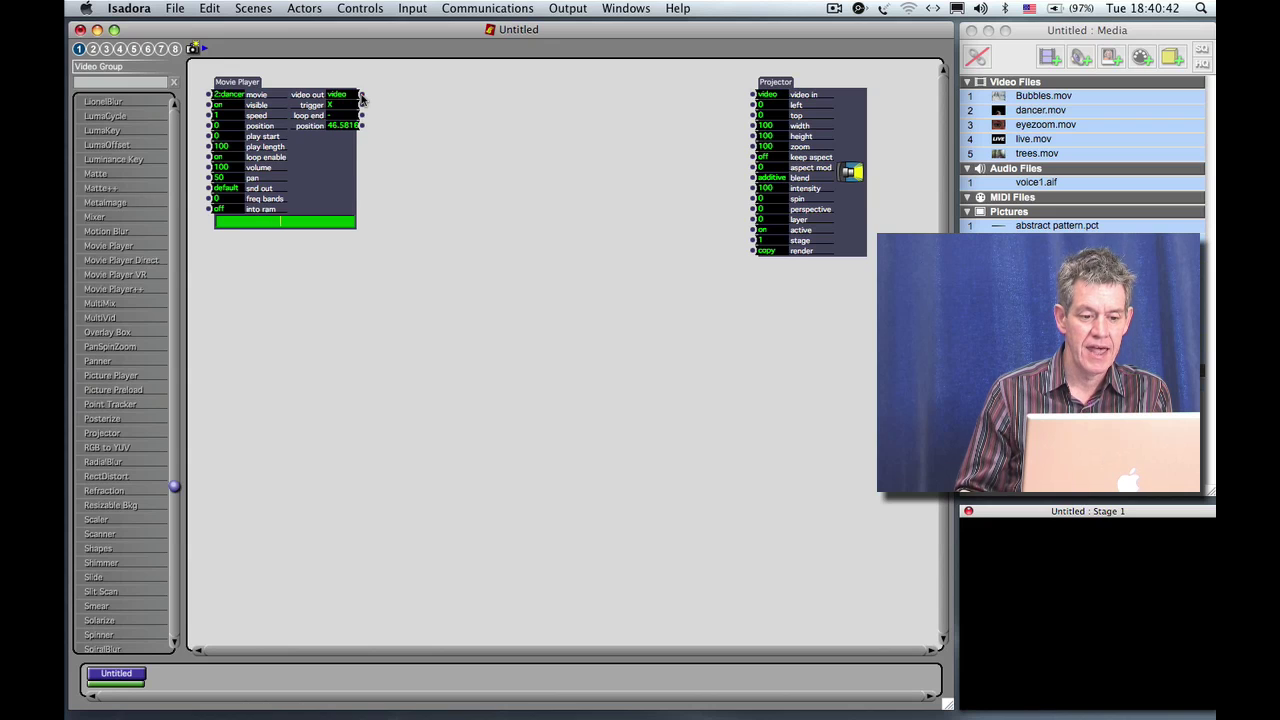
- Wire the Movie Player's video output into the Projector's video input
{"action": "left_click_drag", "start_coordinate": [395, 137], "coordinate": [753, 95]}
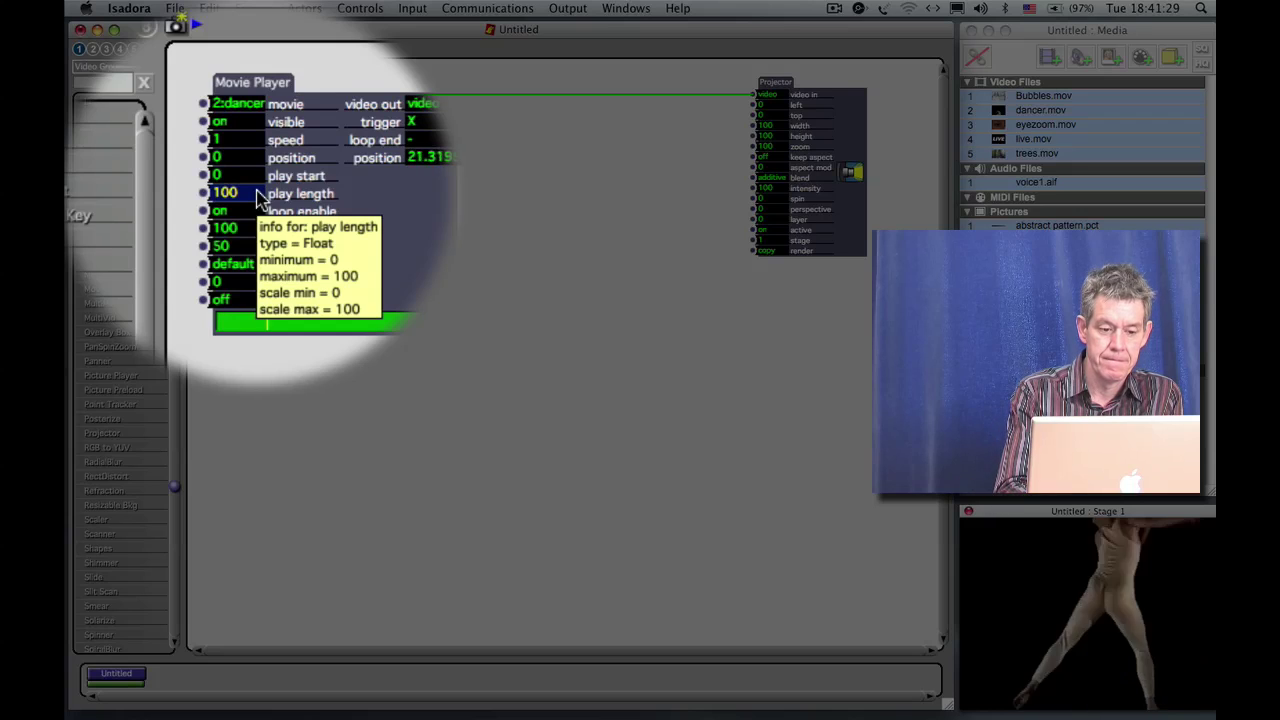
- Set the Movie Player's play length to 10
{"action": "type", "text": "2"}
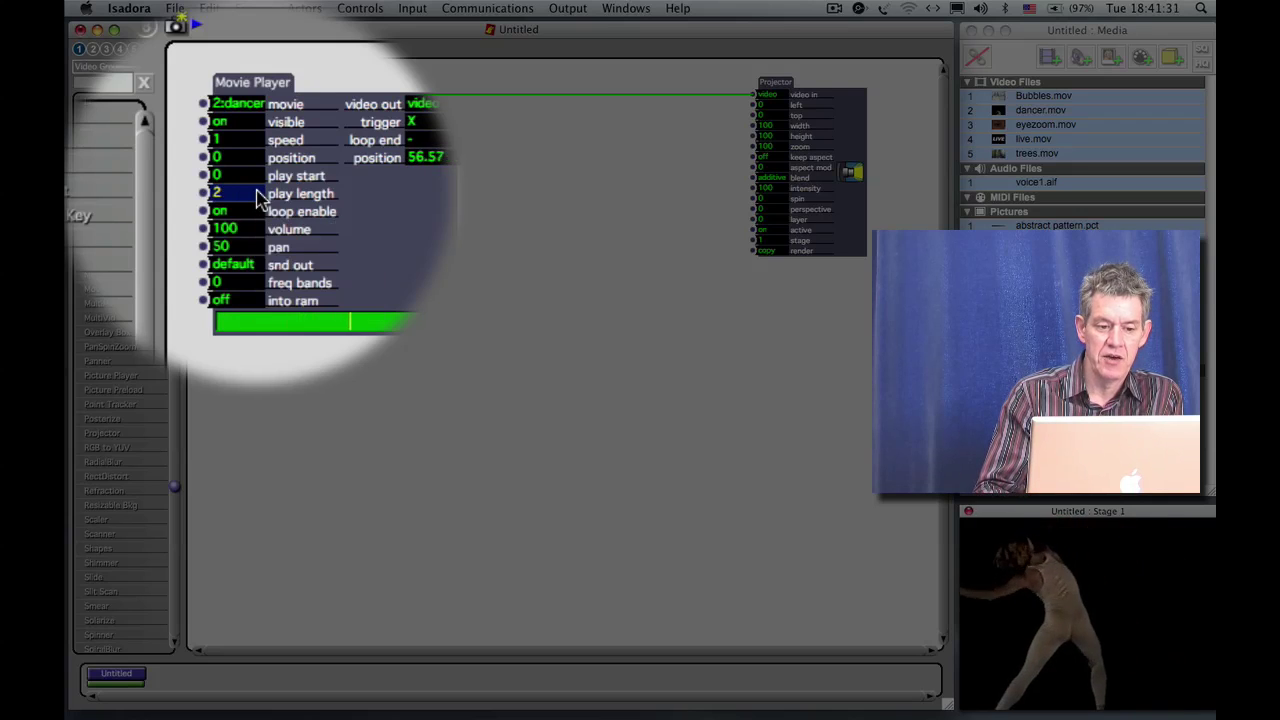
{"action": "key", "text": "Return"}
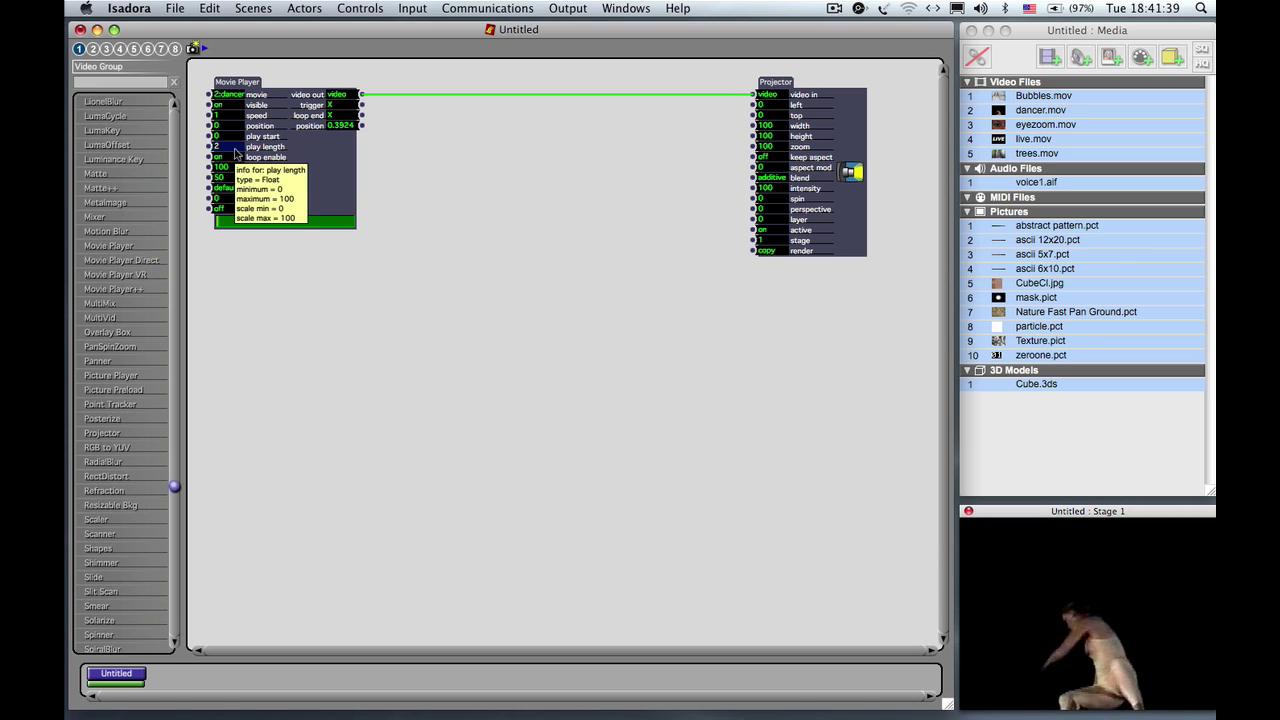
{"action": "type", "text": "10"}
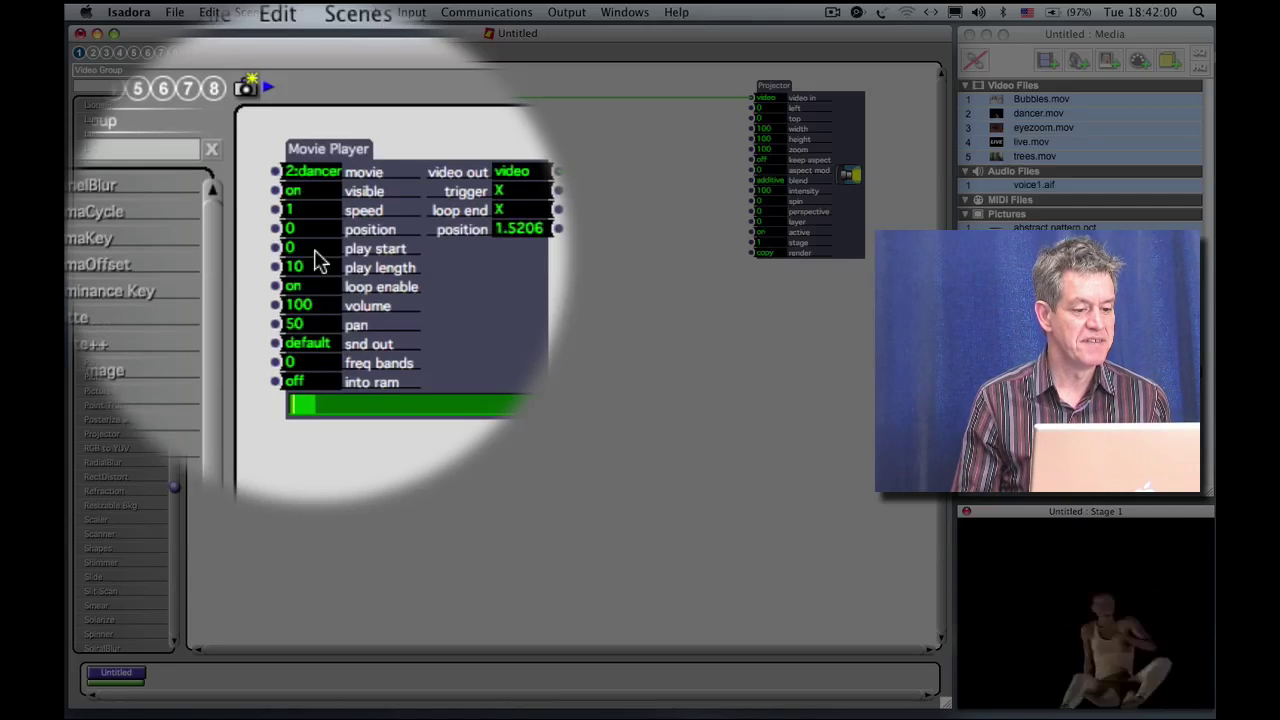
- Set the Movie Player's play start to 50 so dancer.mov loops from its midpoint
{"action": "mouse_move", "coordinate": [229, 146]}
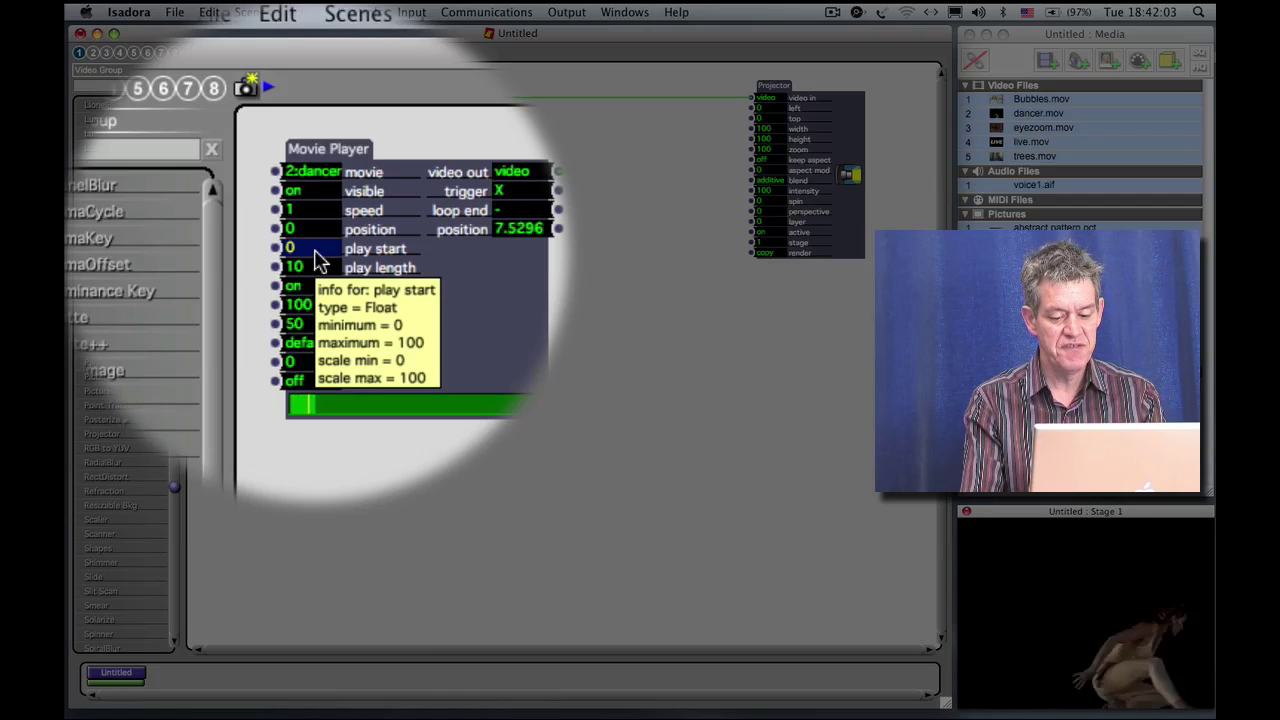
{"action": "type", "text": "50"}
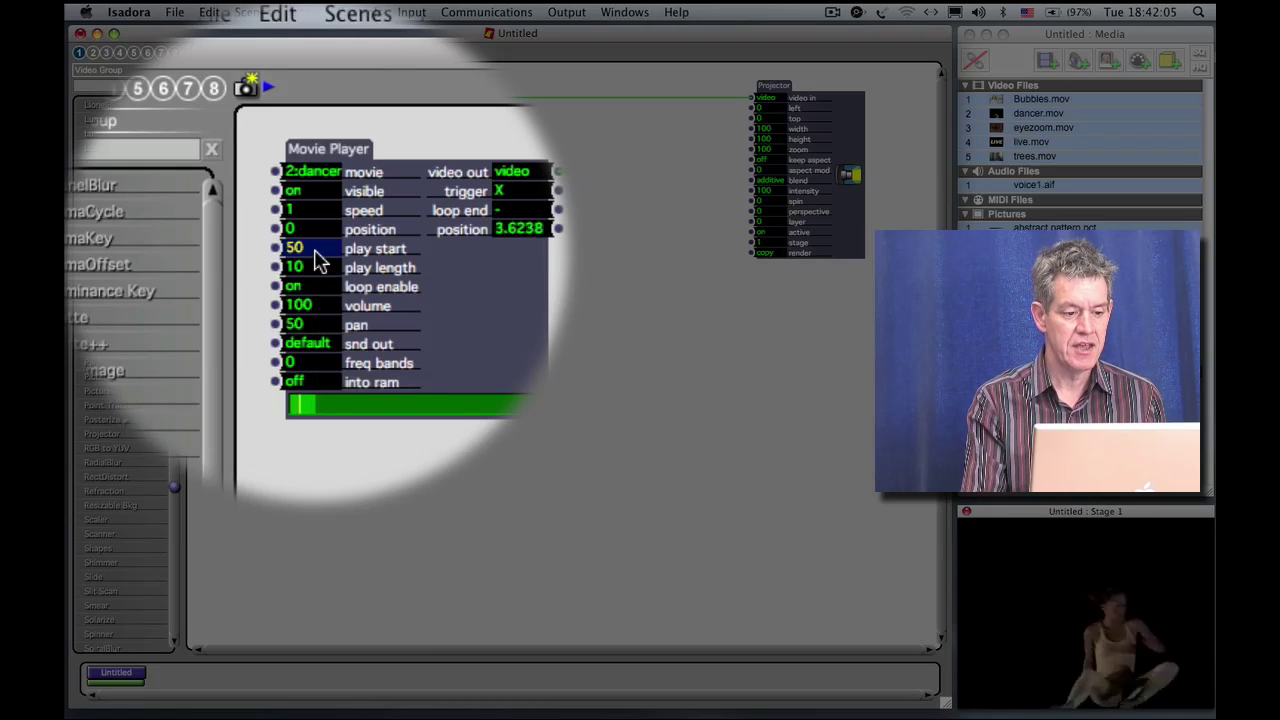
{"action": "key", "text": "Return"}
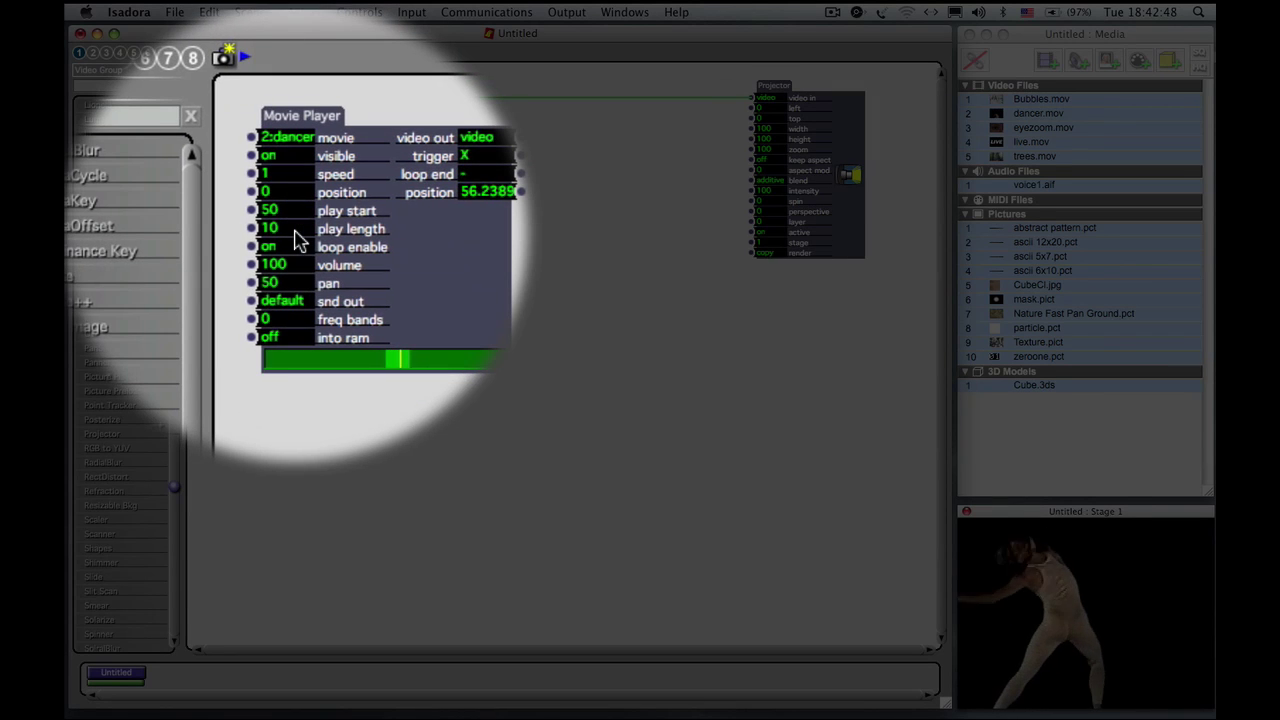
- Bring up the full help text for the Movie Player's play length input
{"action": "mouse_move", "coordinate": [295, 238]}
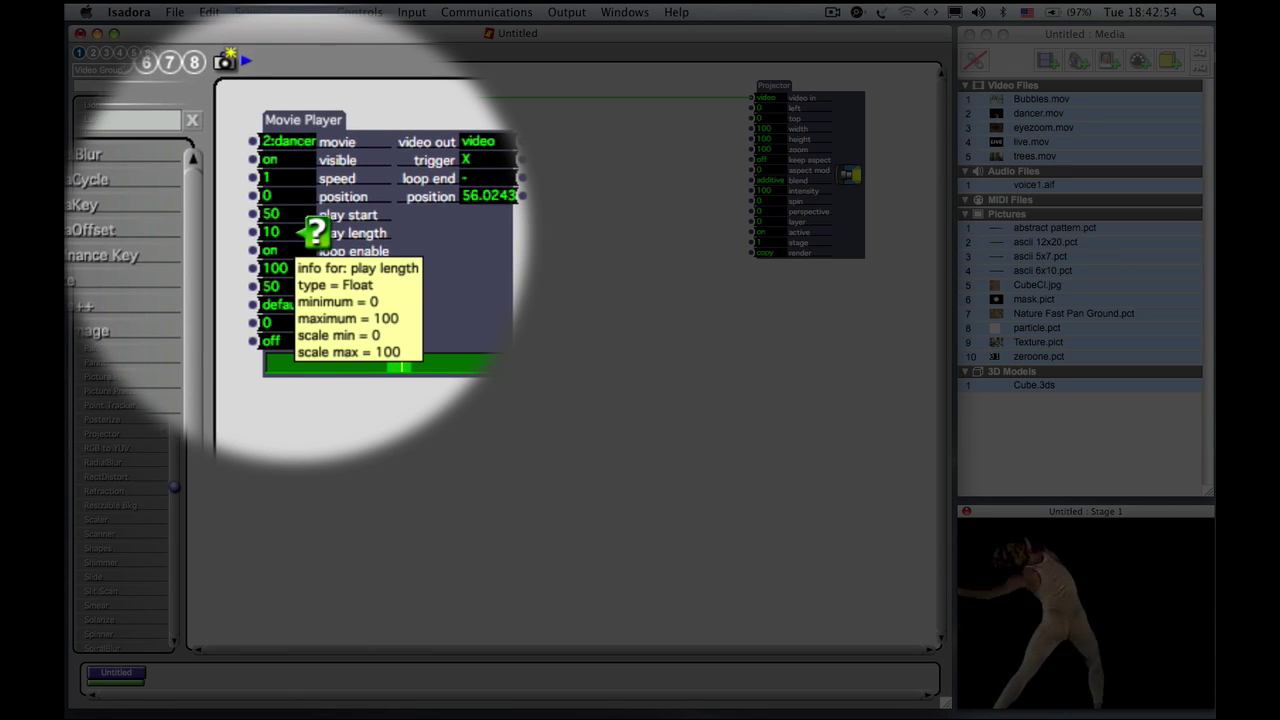
{"action": "left_click", "coordinate": [232, 150]}
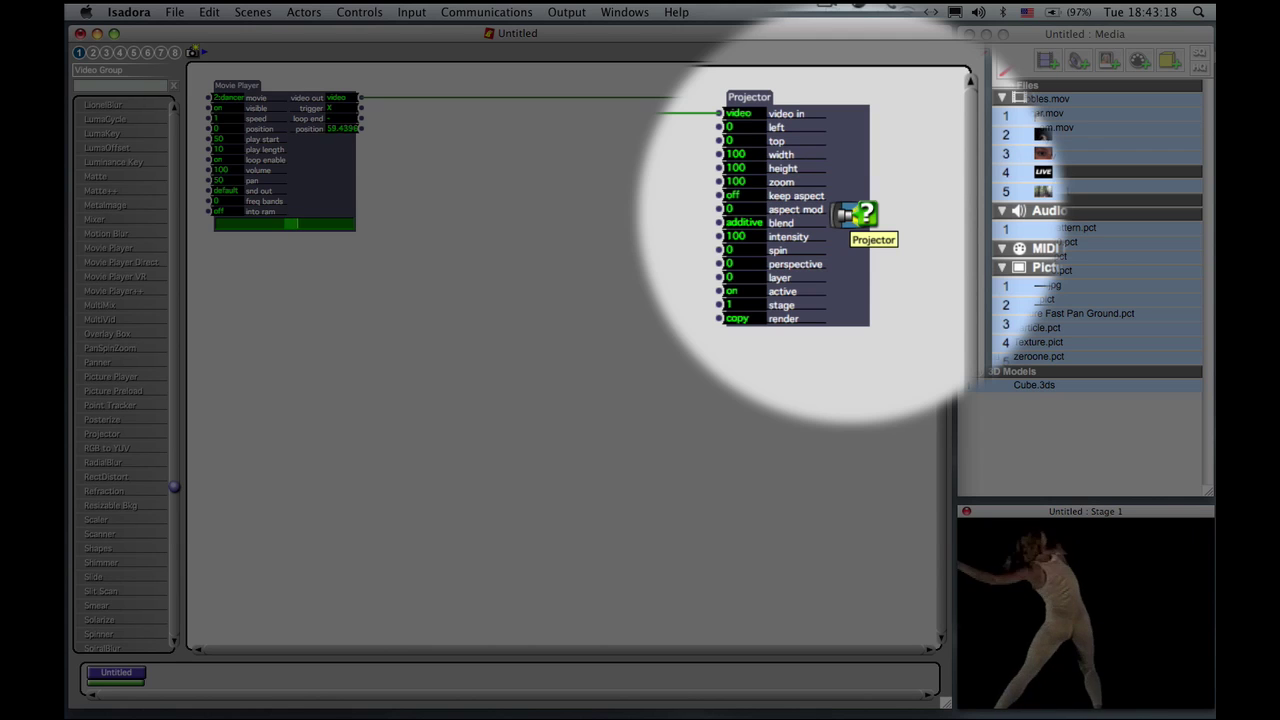
- Display the Help for Projector description of positioning, scaling and rendering video to a stage
{"action": "mouse_move", "coordinate": [862, 213]}
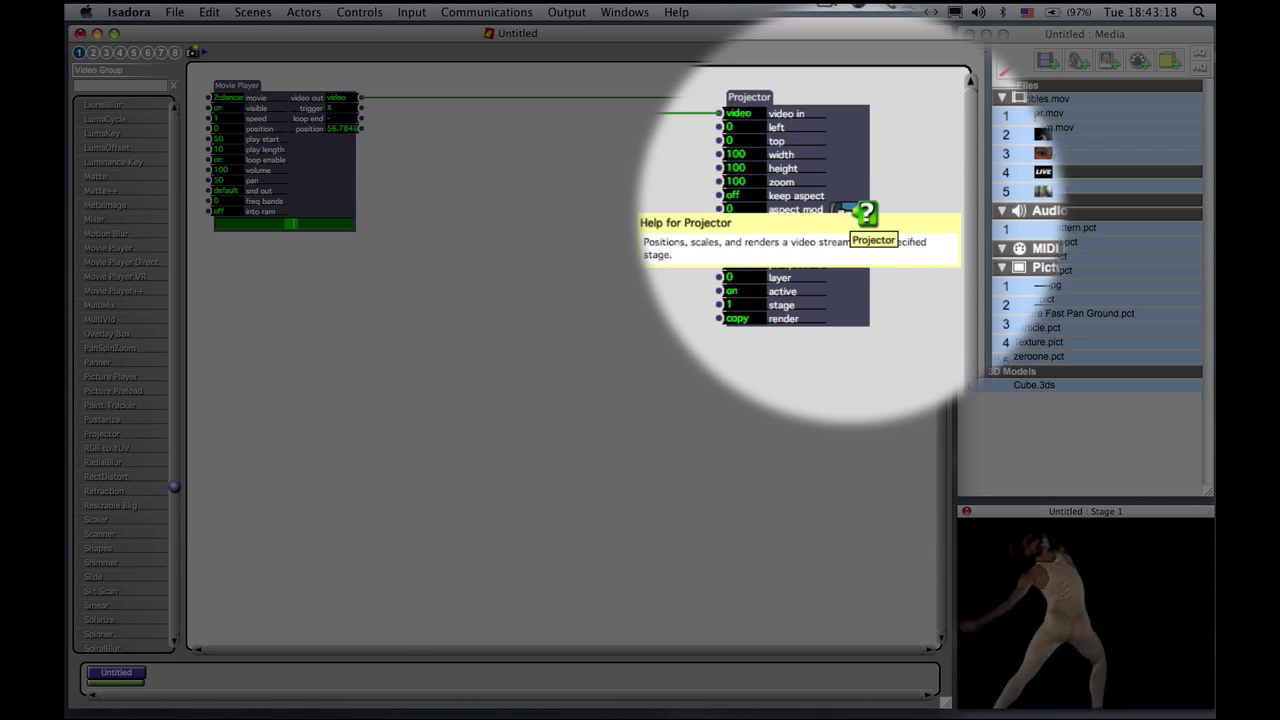